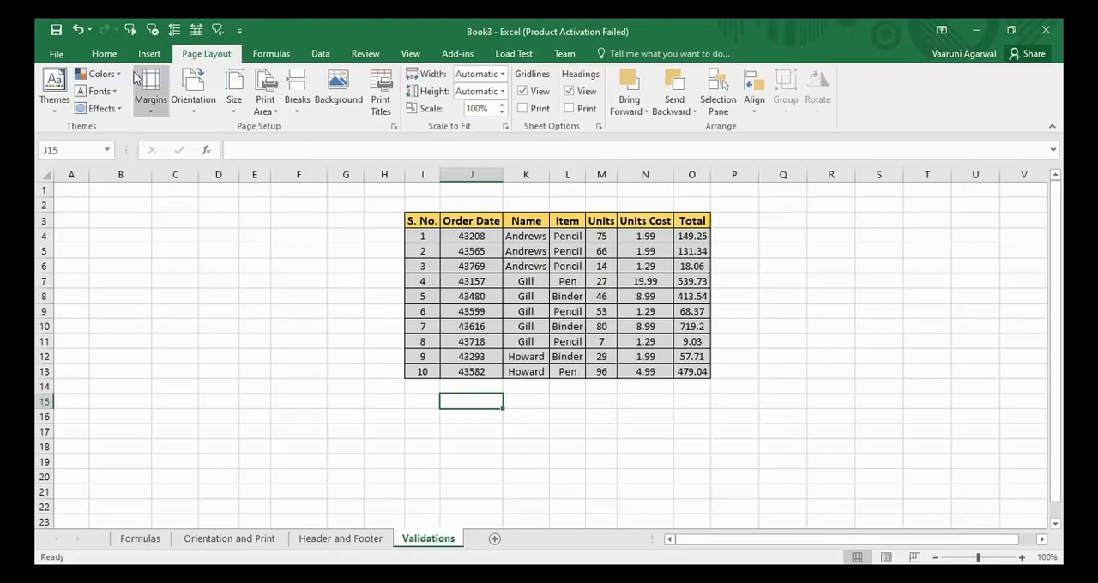
{"action": "left_click", "coordinate": [102, 55]}
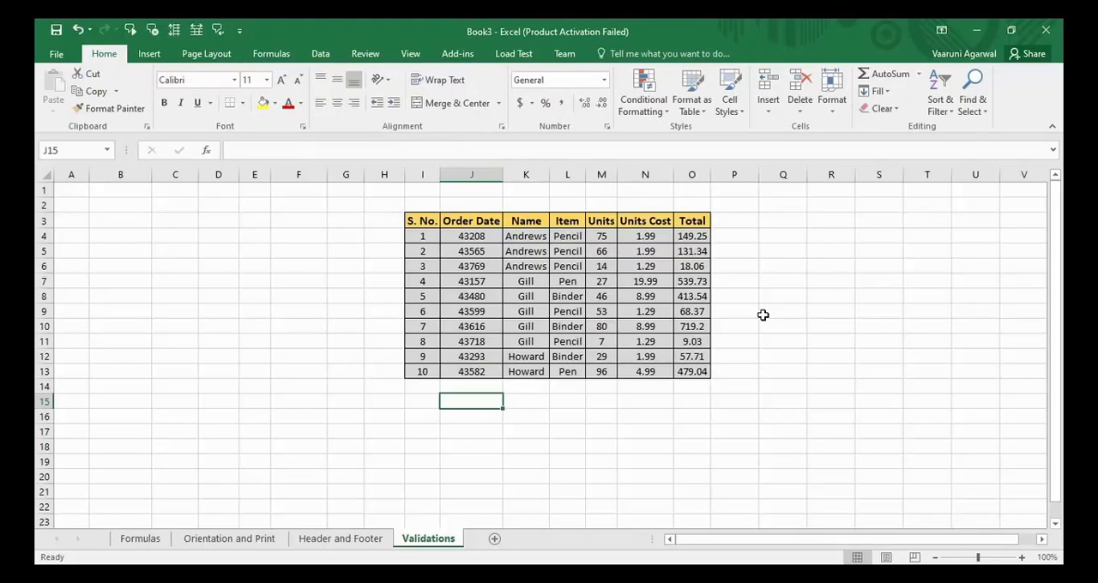
{"action": "left_click", "coordinate": [400, 55]}
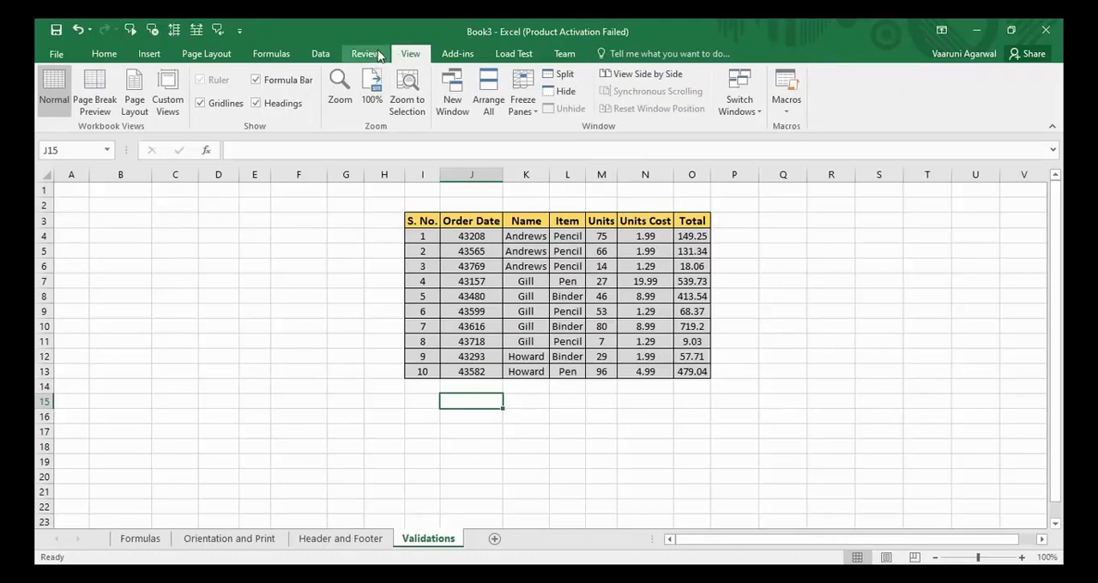
{"action": "left_click", "coordinate": [365, 54]}
{"action": "left_click", "coordinate": [333, 57]}
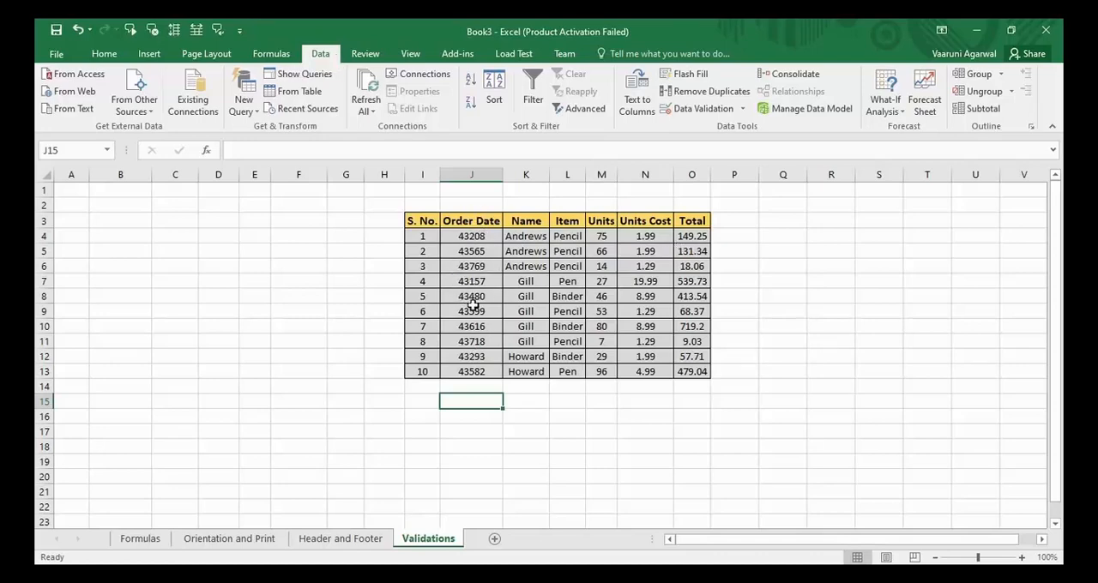
- Rename the table's "Order Date" column header in J3 to "Order No"
{"action": "left_click", "coordinate": [483, 221]}
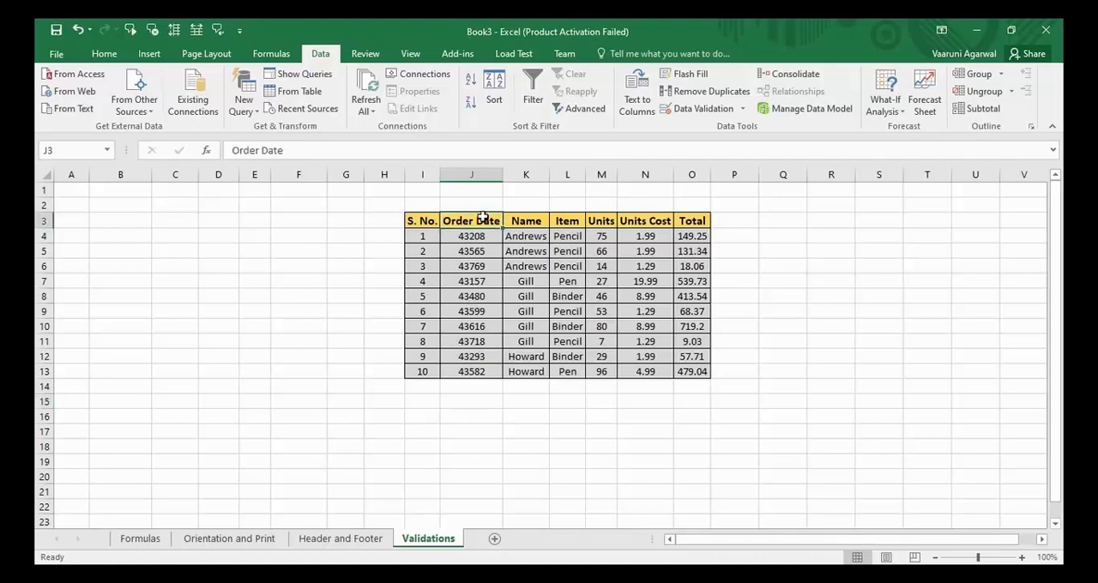
{"action": "right_click", "coordinate": [483, 220]}
{"action": "left_click", "coordinate": [477, 220]}
{"action": "double_click", "coordinate": [476, 221]}
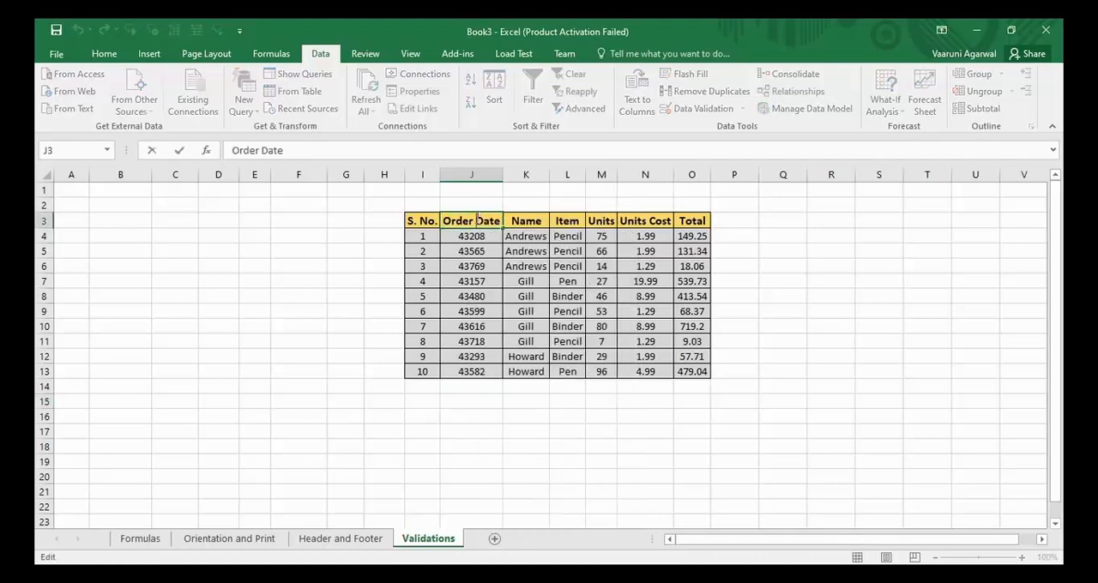
{"action": "left_click_drag", "start_coordinate": [477, 221], "coordinate": [506, 221]}
{"action": "type", "text": "N"}
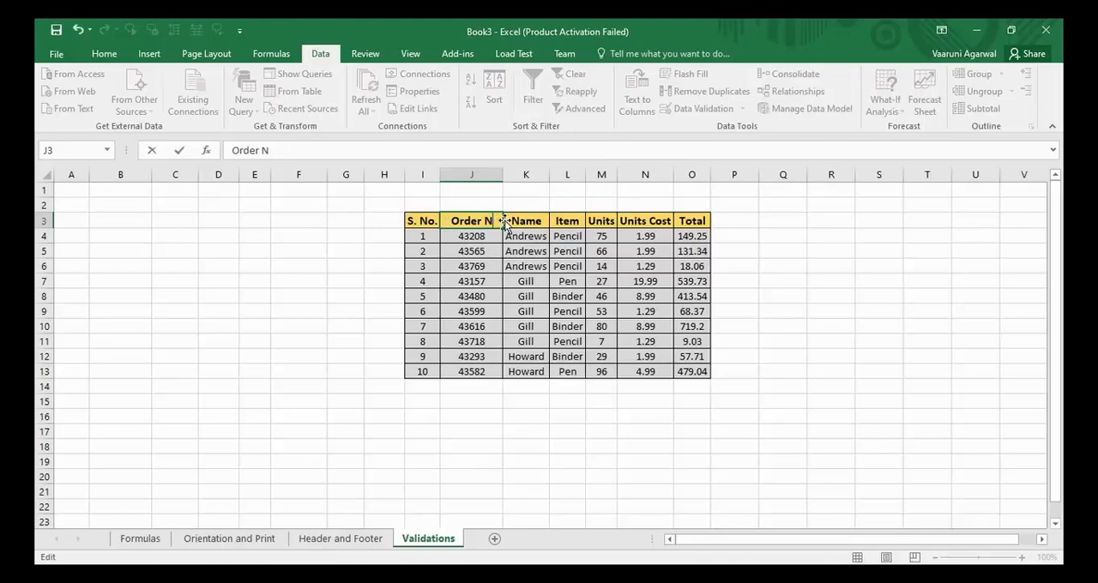
{"action": "type", "text": "o"}
{"action": "key", "text": "Return"}
{"action": "left_click", "coordinate": [480, 206]}
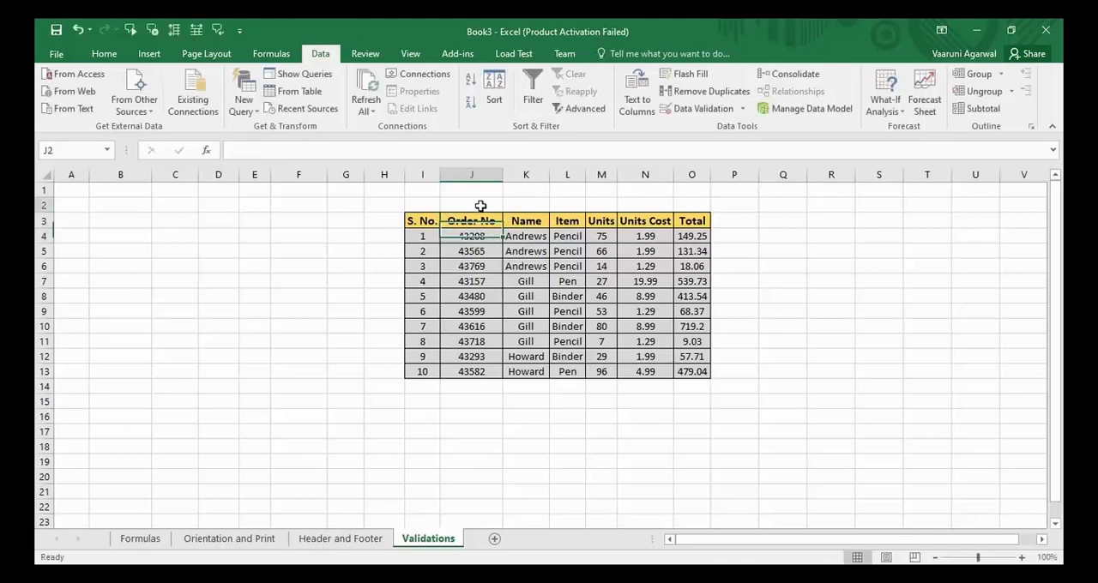
- Try to enter an order number above the allowed 50000 limit in cell J8, and decline the out-of-range entry
{"action": "left_click", "coordinate": [480, 240]}
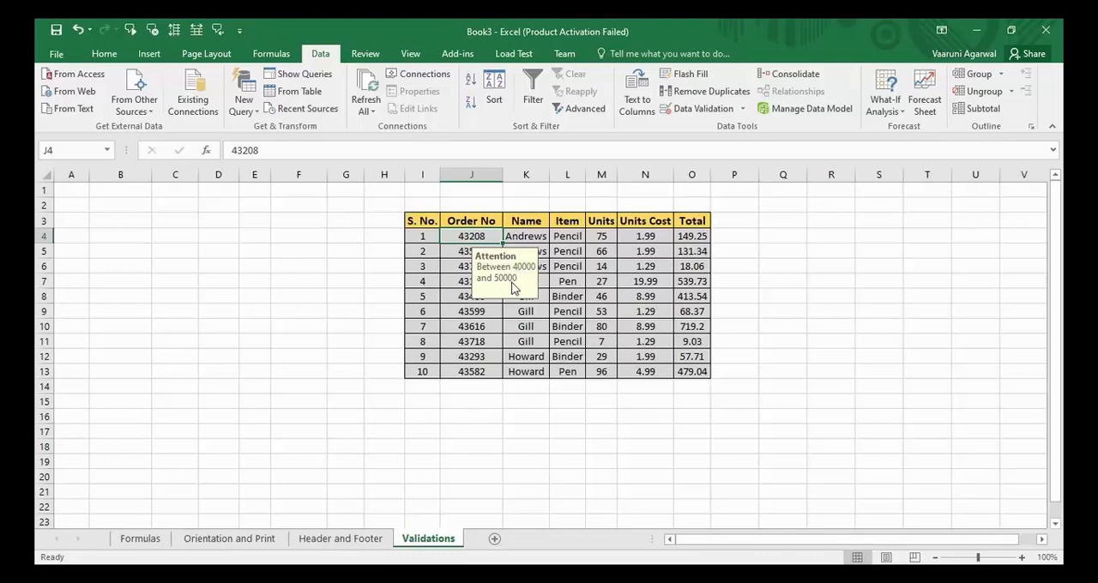
{"action": "left_click", "coordinate": [471, 310]}
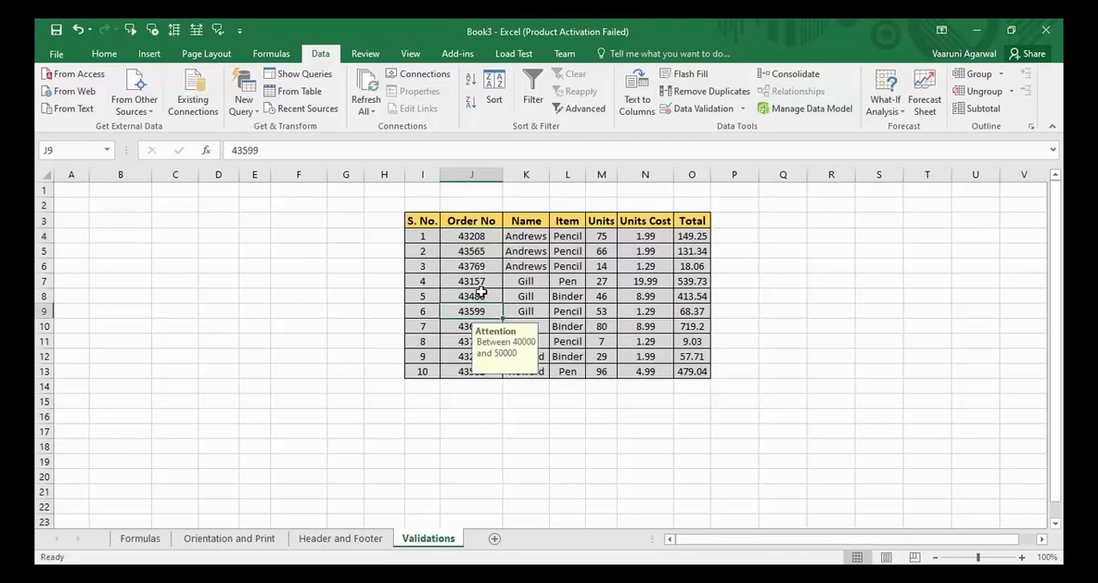
{"action": "double_click", "coordinate": [480, 296]}
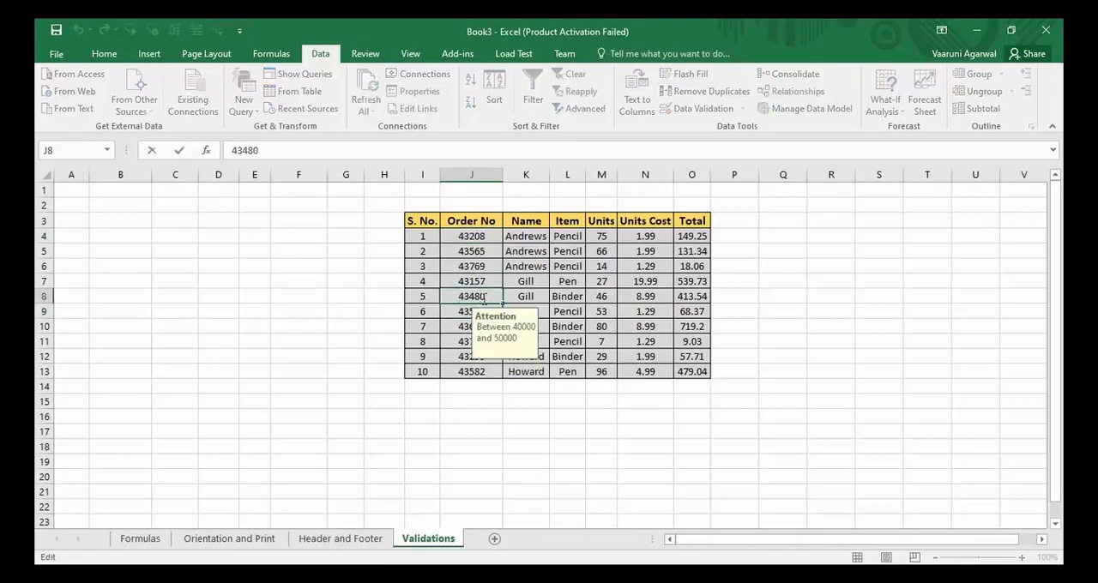
{"action": "double_click", "coordinate": [453, 297]}
{"action": "type", "text": "800000"}
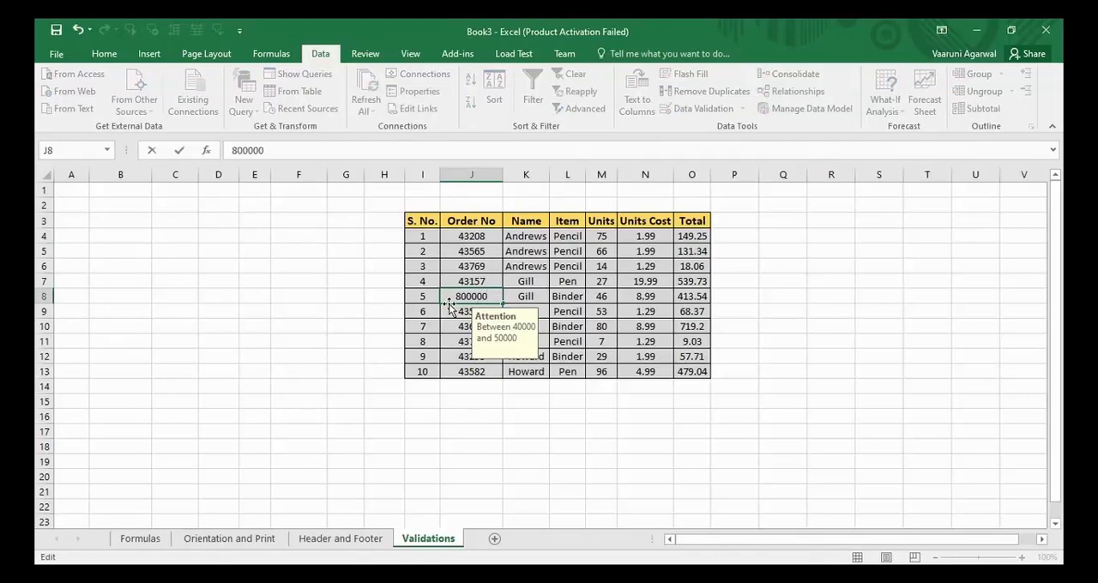
{"action": "key", "text": "Return"}
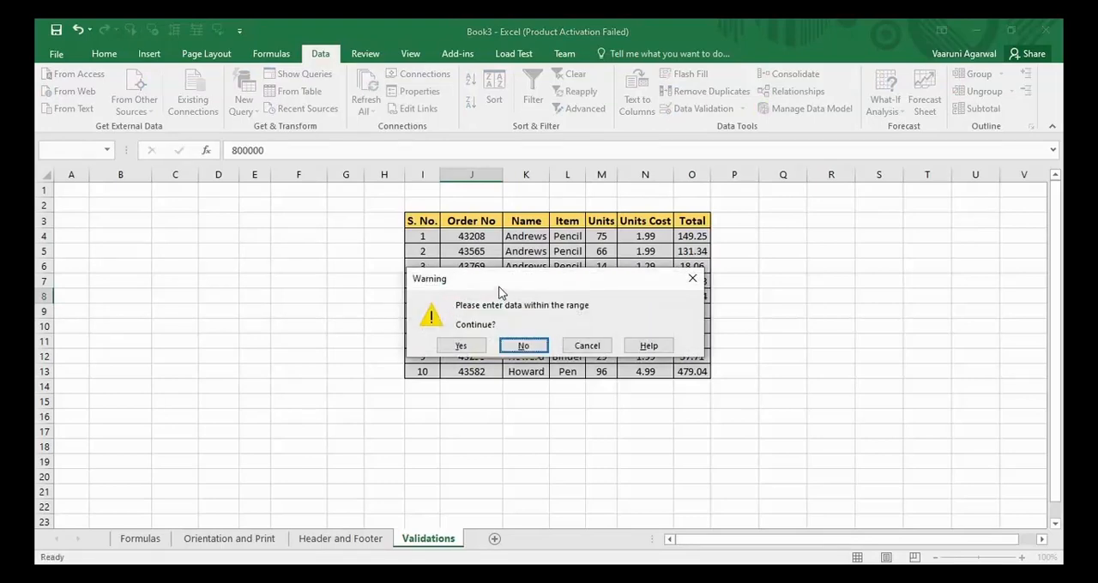
{"action": "left_click_drag", "start_coordinate": [500, 292], "coordinate": [587, 210]}
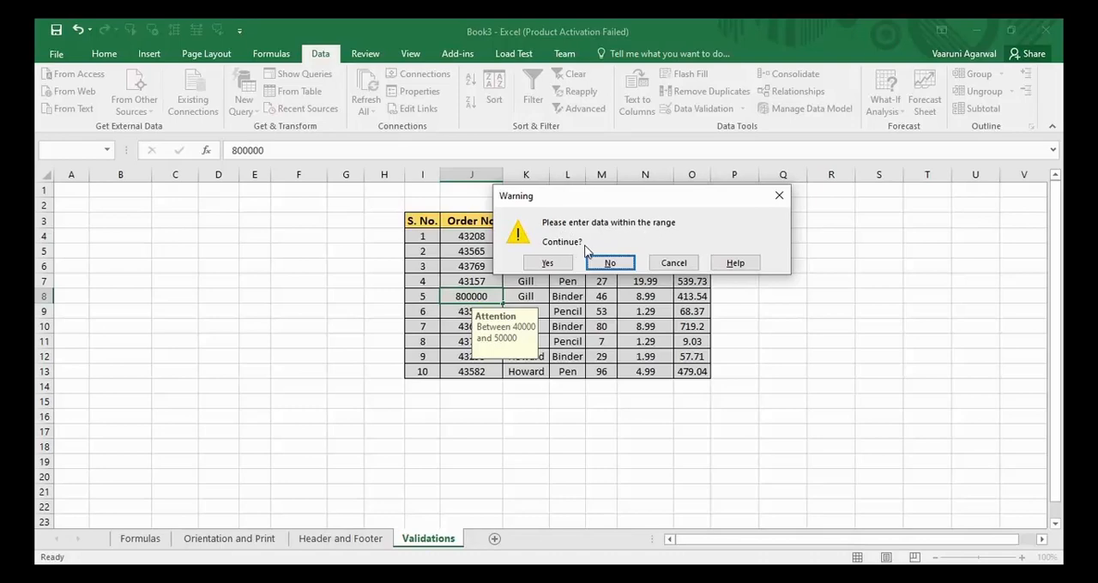
{"action": "left_click", "coordinate": [622, 266]}
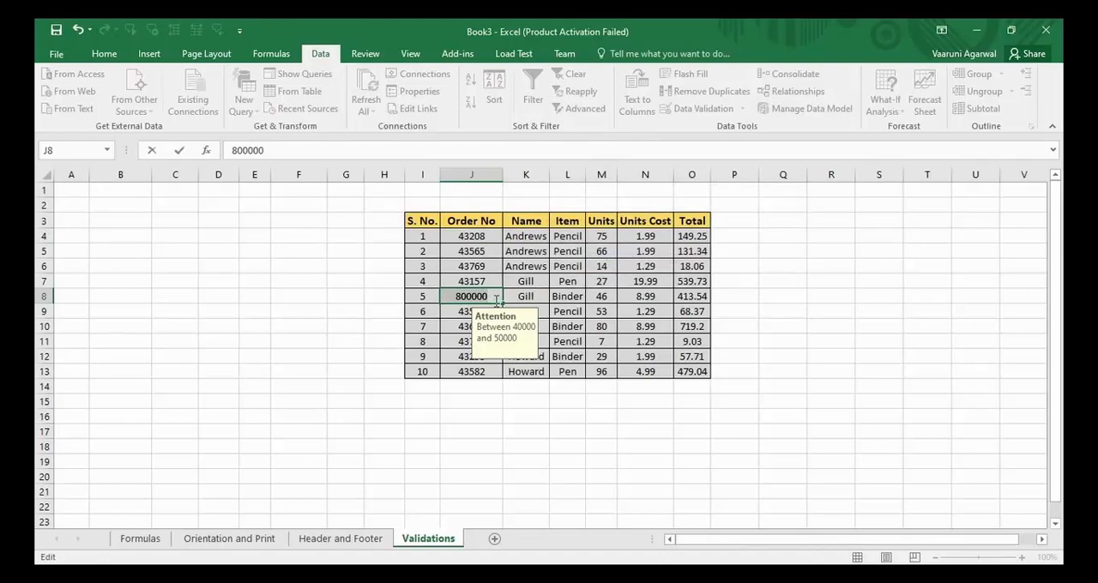
- Enter an order number within the 40000 to 50000 range in cell J8, and select that cell again
{"action": "key", "text": "BackSpace"}
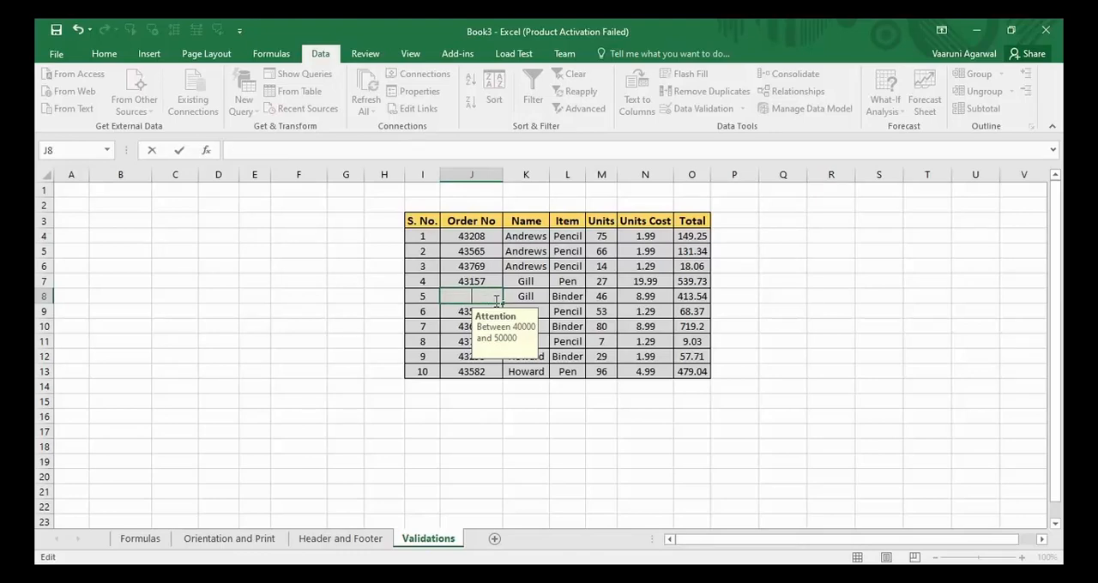
{"action": "type", "text": "43178"}
{"action": "key", "text": "Return"}
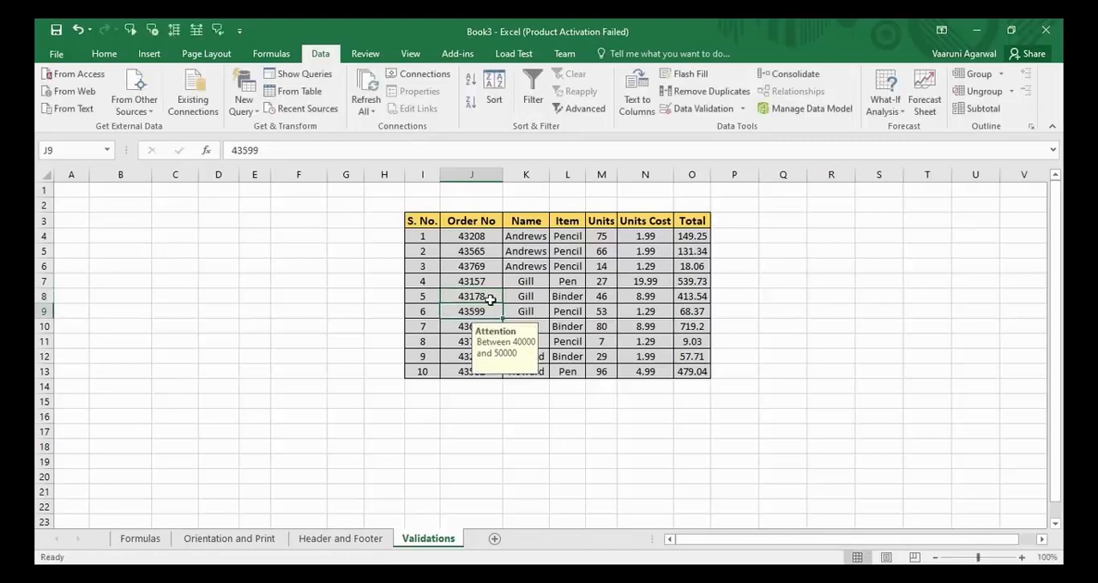
{"action": "left_click", "coordinate": [486, 295]}
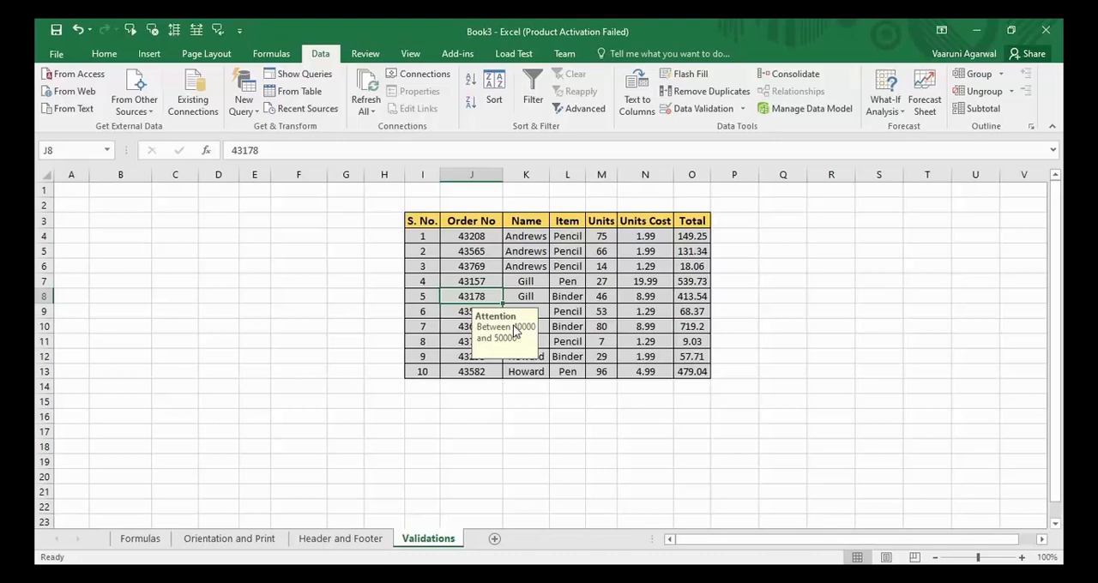
{"action": "left_click", "coordinate": [559, 278]}
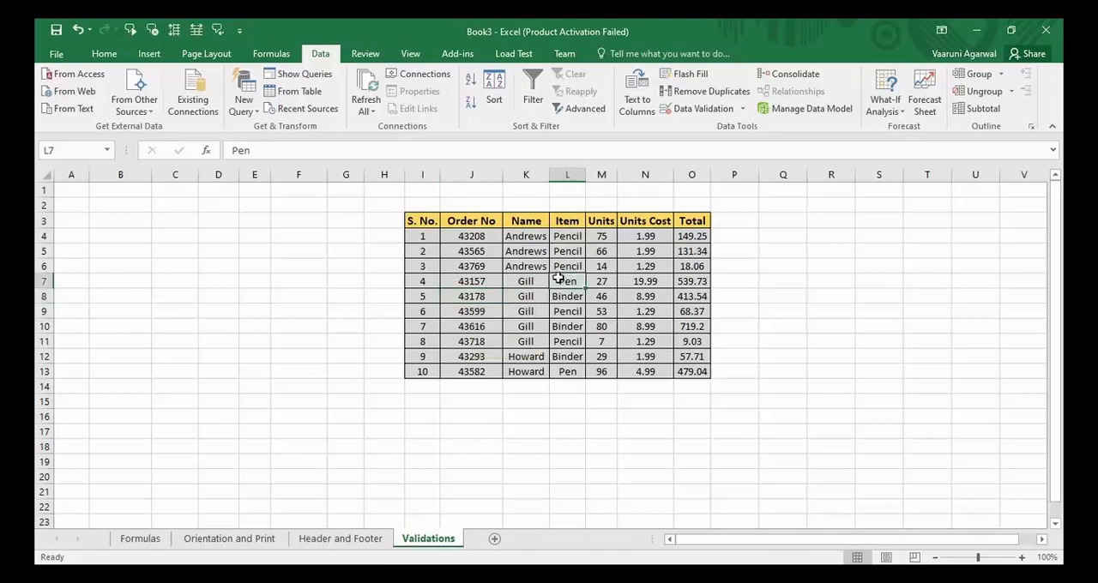
{"action": "left_click", "coordinate": [573, 249]}
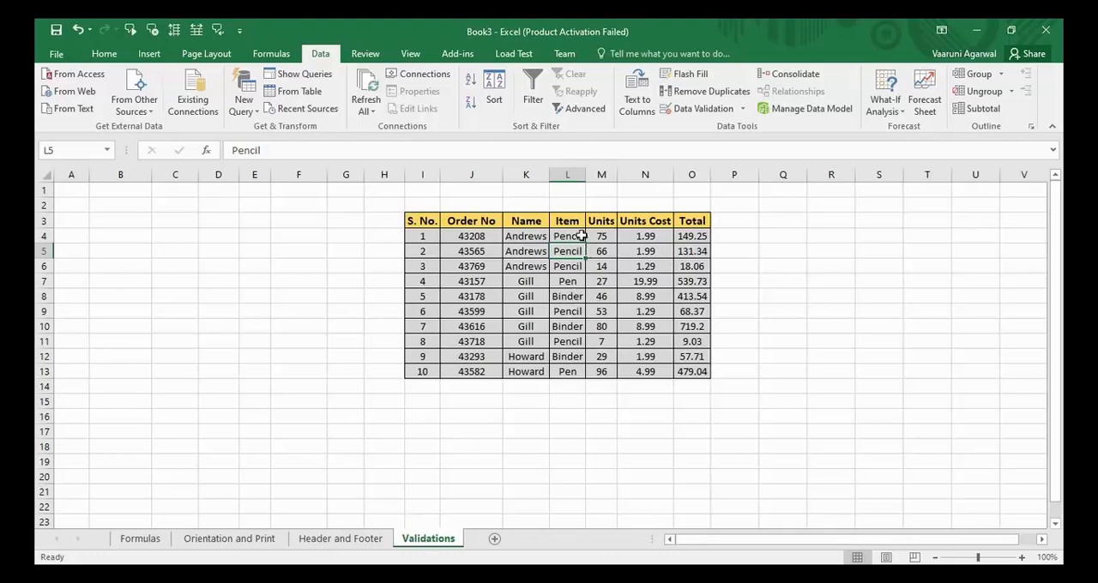
{"action": "left_click", "coordinate": [580, 235]}
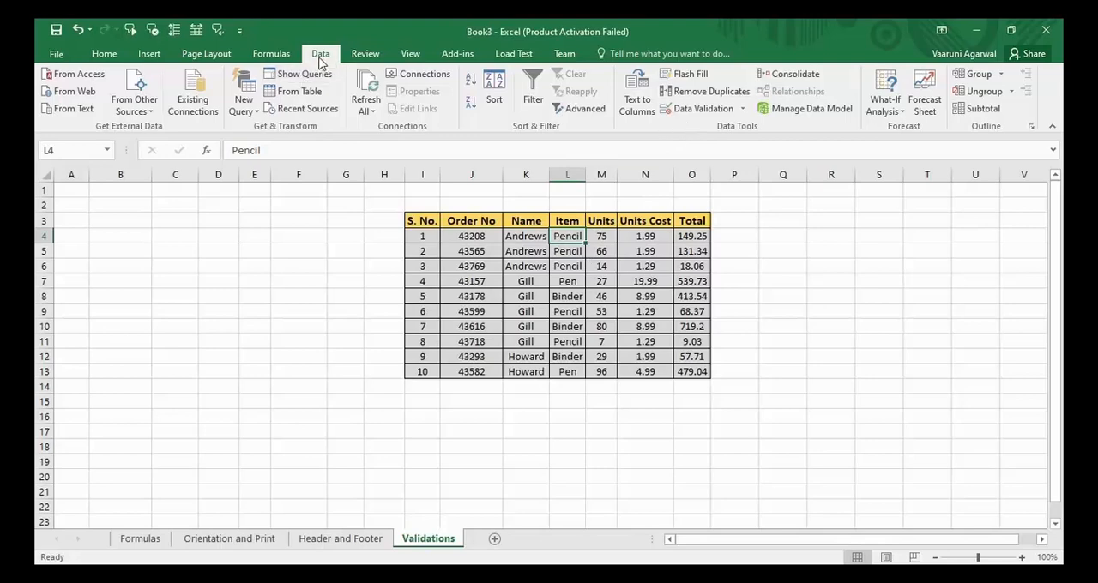
{"action": "left_click", "coordinate": [744, 114]}
{"action": "left_click", "coordinate": [708, 118]}
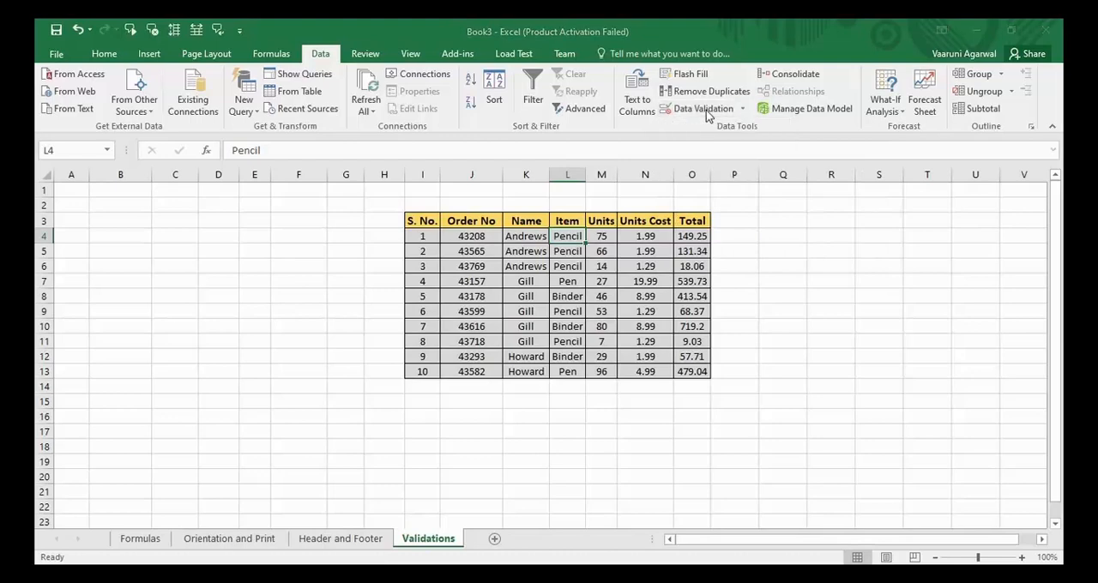
{"action": "left_click_drag", "start_coordinate": [719, 218], "coordinate": [775, 152]}
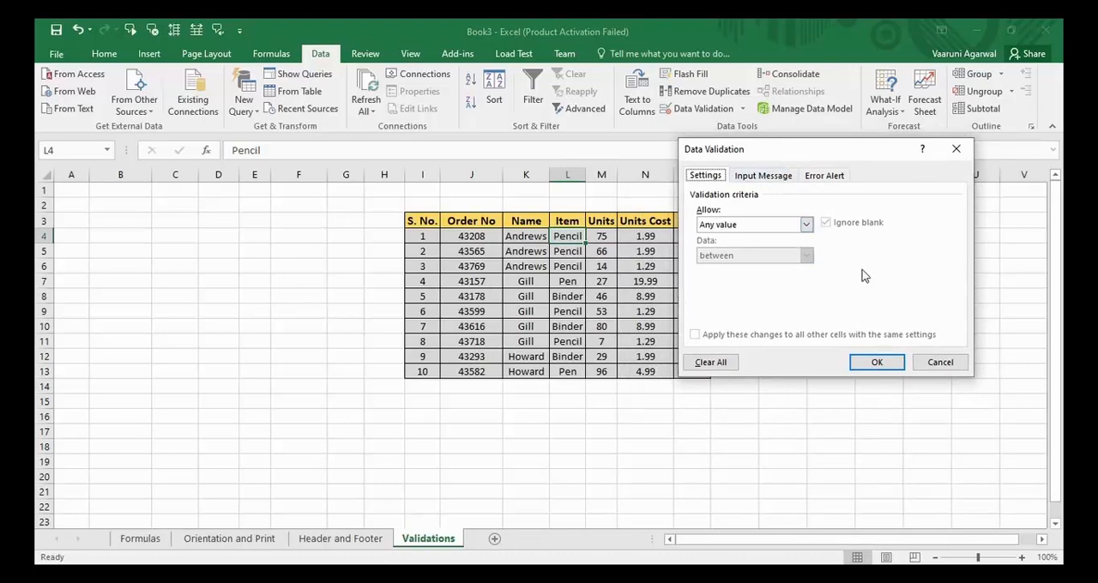
{"action": "left_click", "coordinate": [955, 151]}
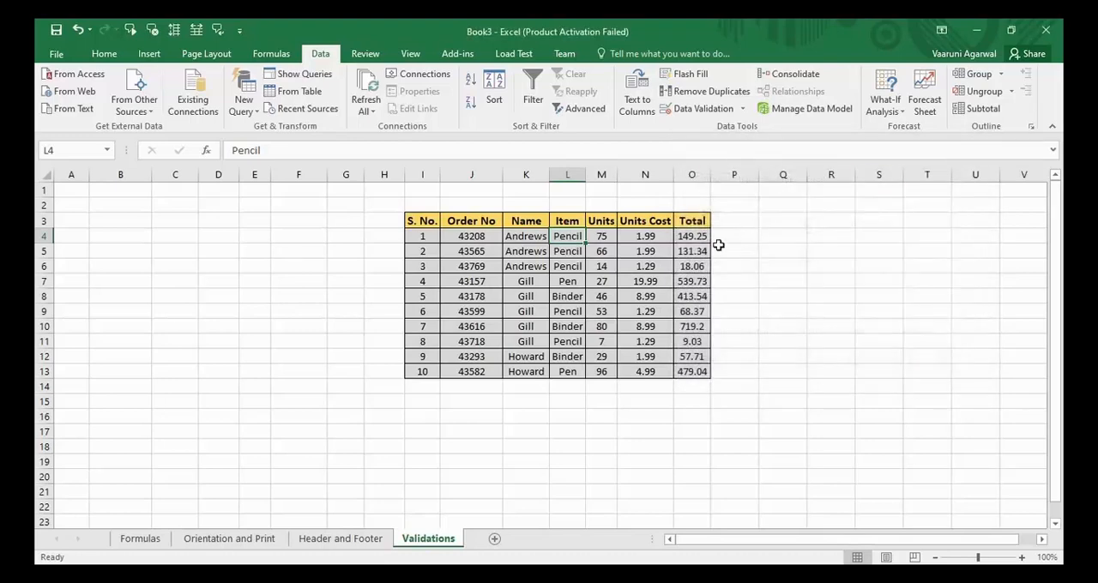
- Start a data validation rule for the Item cells L4:L13 that allows a text length less than or equal to a maximum
{"action": "left_click_drag", "start_coordinate": [569, 233], "coordinate": [568, 372]}
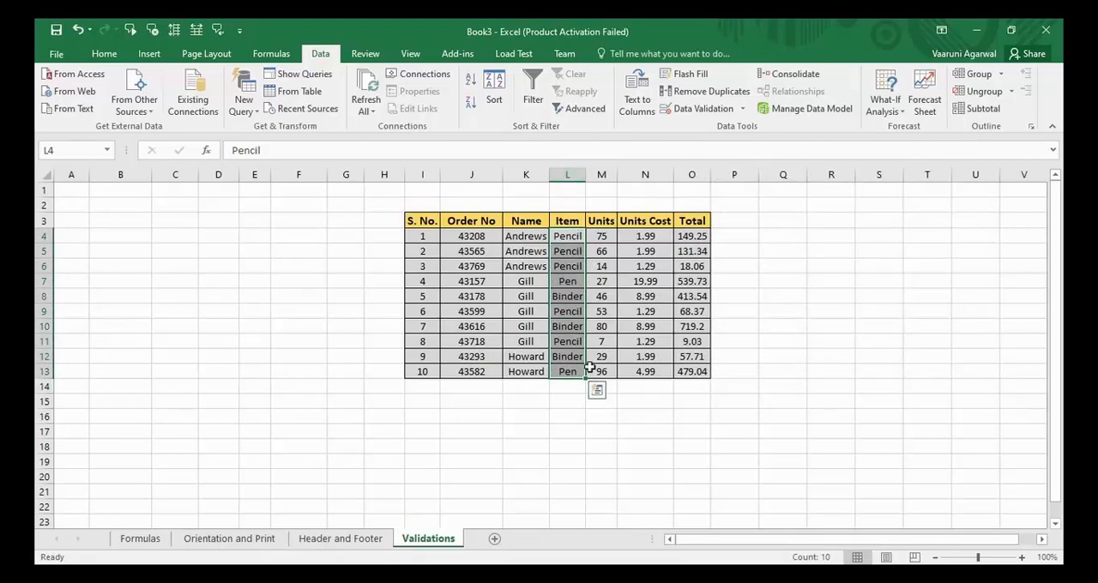
{"action": "left_click", "coordinate": [695, 108]}
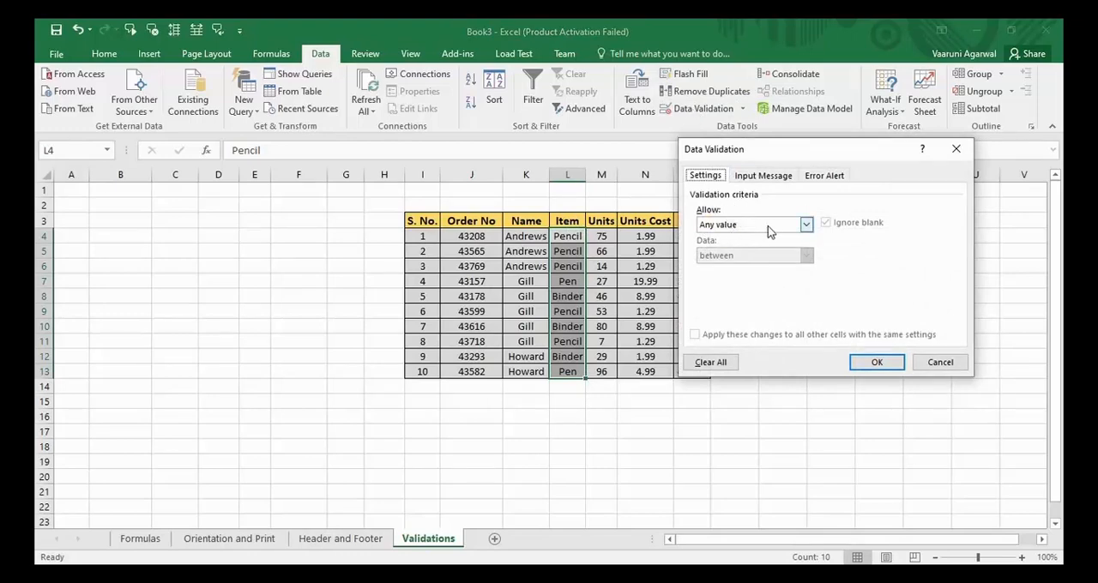
{"action": "left_click", "coordinate": [803, 225]}
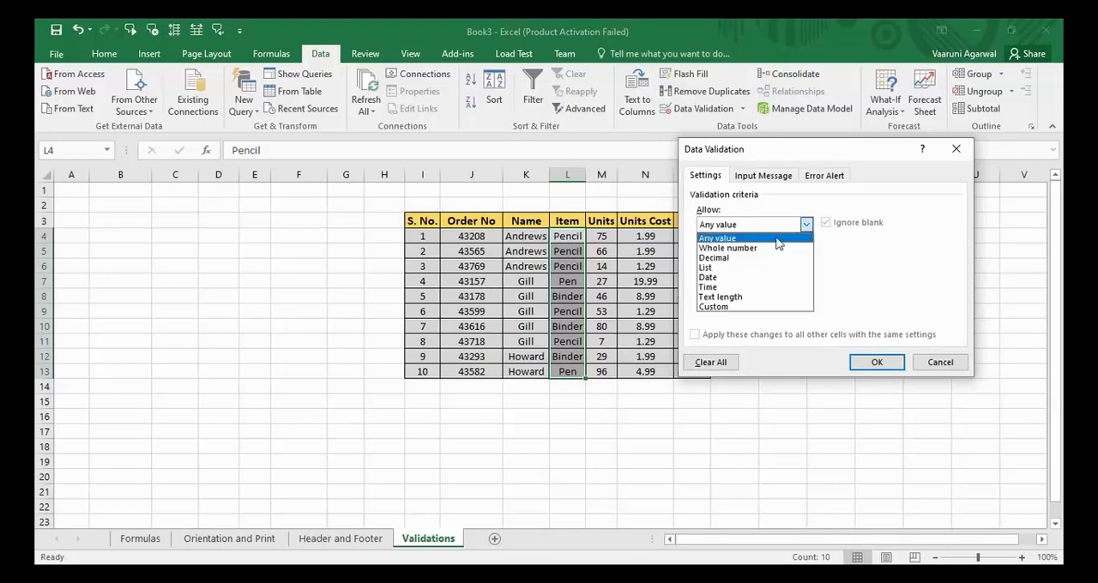
{"action": "left_click", "coordinate": [734, 298]}
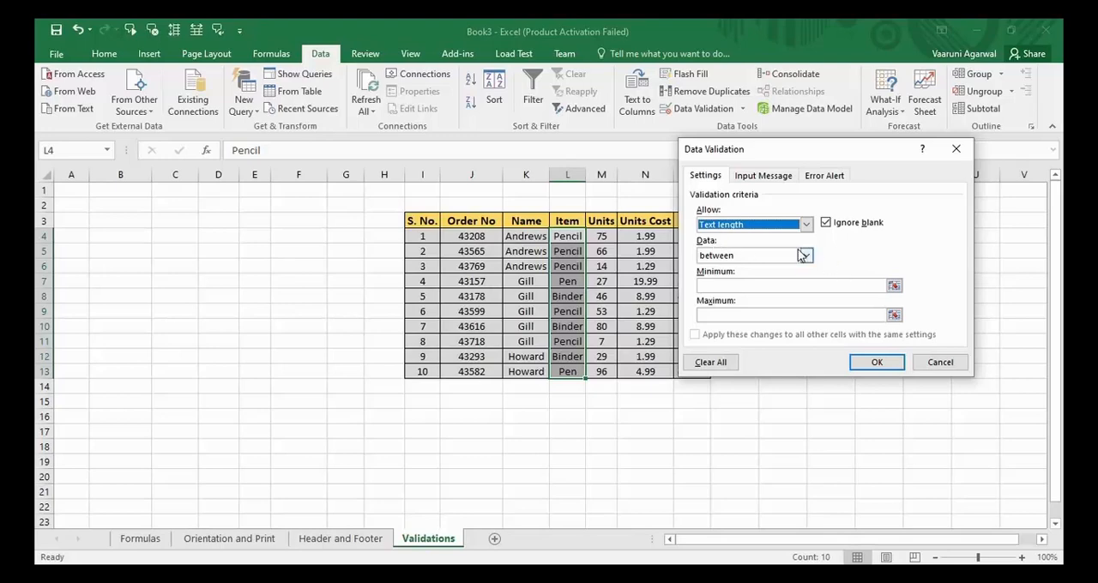
{"action": "left_click", "coordinate": [806, 255]}
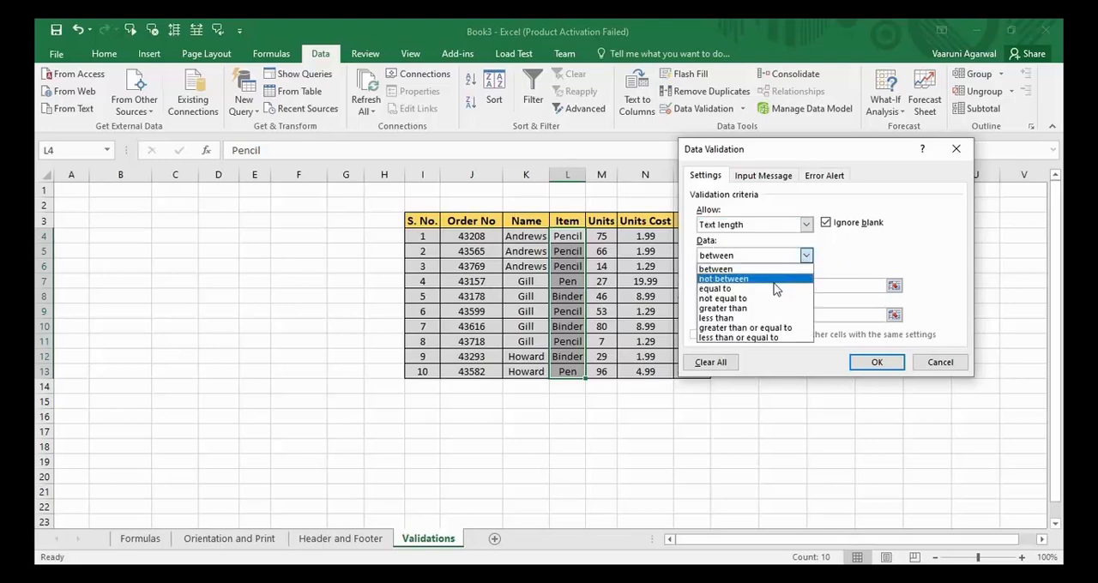
{"action": "left_click", "coordinate": [743, 339]}
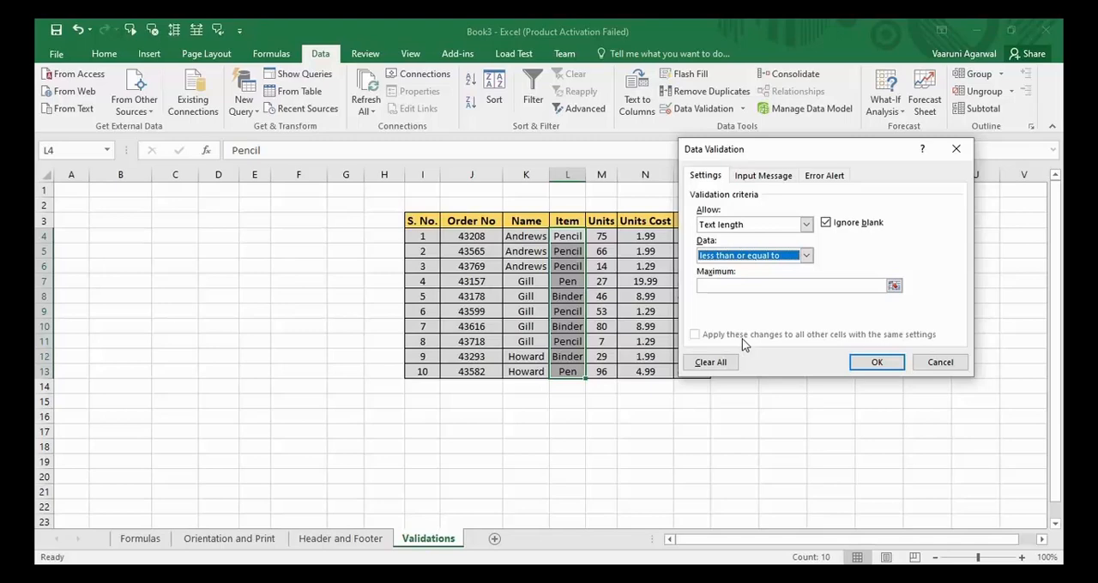
- Reference cell M6 as the maximum text length of the validation rule
{"action": "left_click", "coordinate": [740, 284]}
{"action": "left_click_drag", "start_coordinate": [784, 152], "coordinate": [821, 125]}
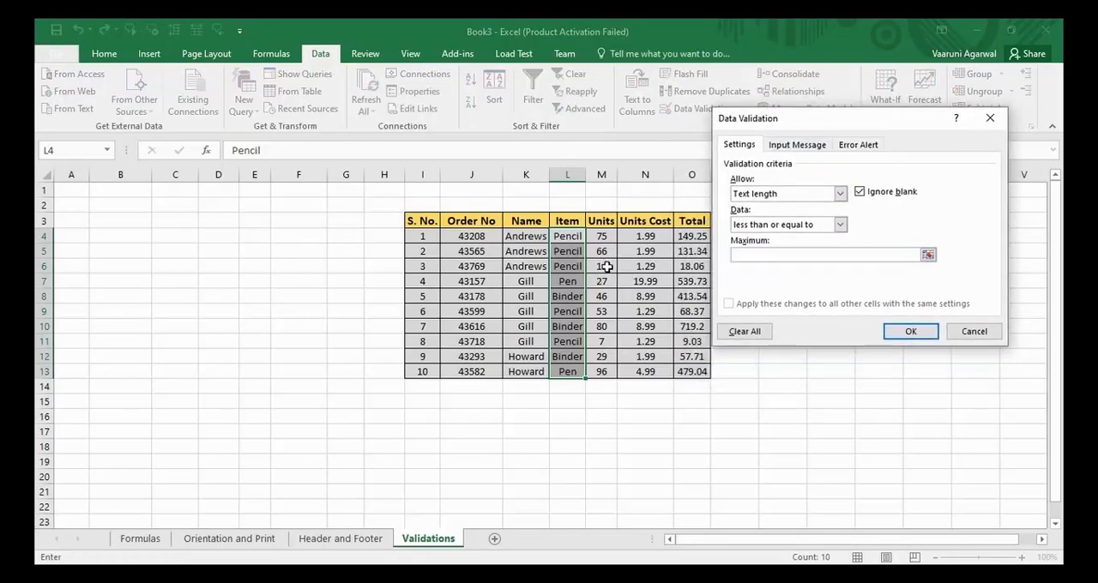
{"action": "left_click", "coordinate": [927, 255]}
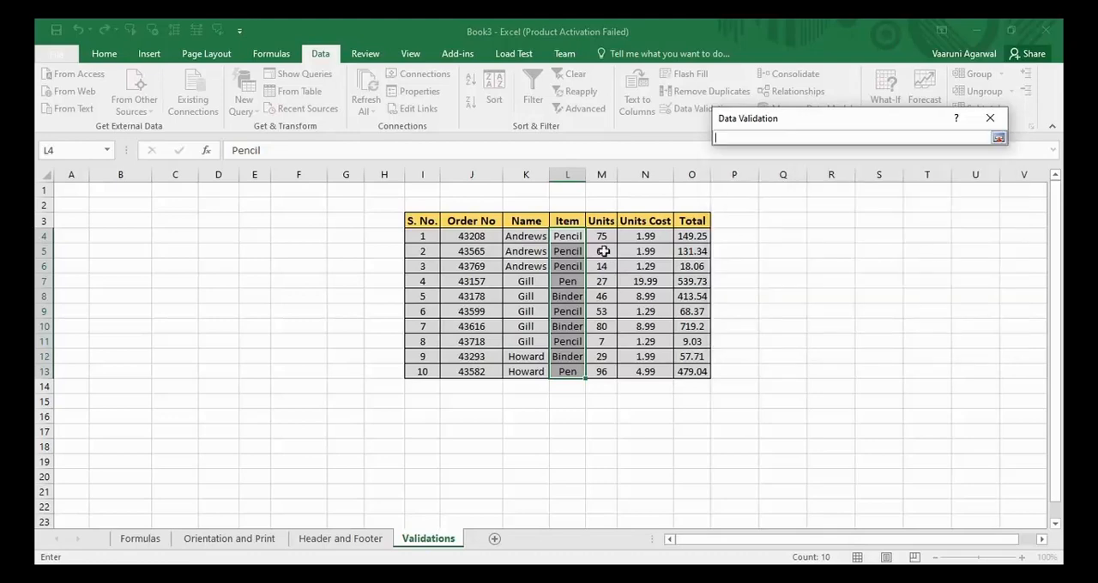
{"action": "left_click", "coordinate": [601, 266]}
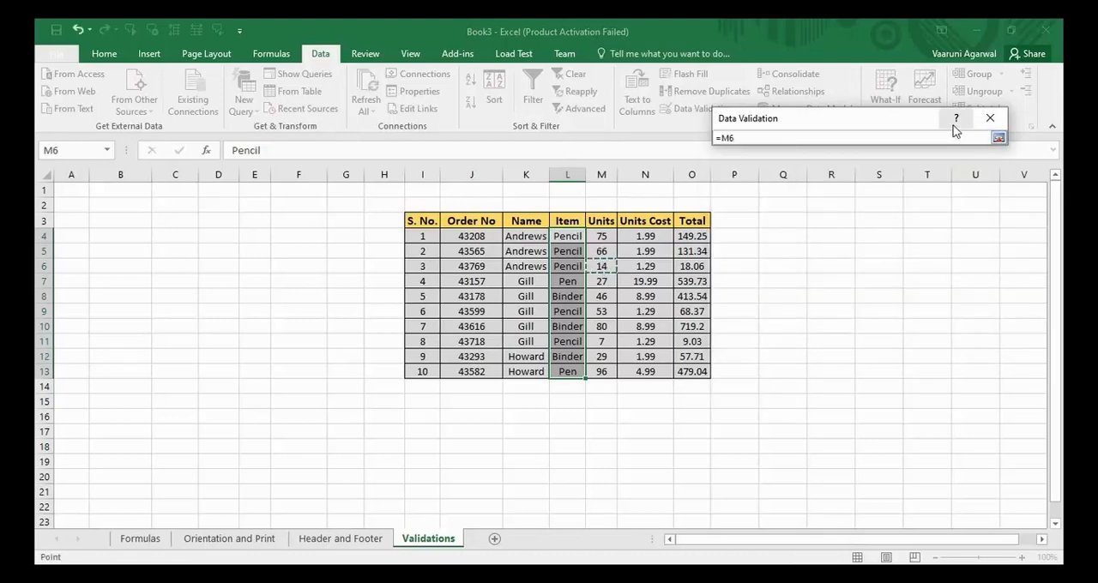
{"action": "left_click", "coordinate": [996, 138]}
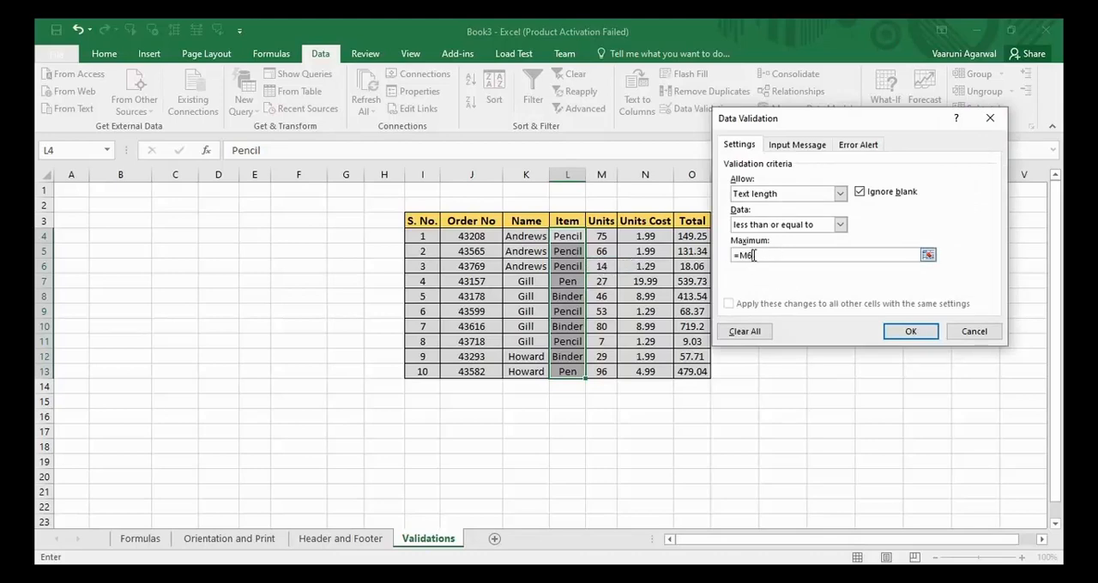
- Set the maximum text length of the Item validation rule to 14
{"action": "left_click_drag", "start_coordinate": [755, 255], "coordinate": [704, 254]}
{"action": "key", "text": "BackSpace"}
{"action": "type", "text": "14"}
- Give the Item validation rule's input message the title "Attention"
{"action": "left_click", "coordinate": [806, 146]}
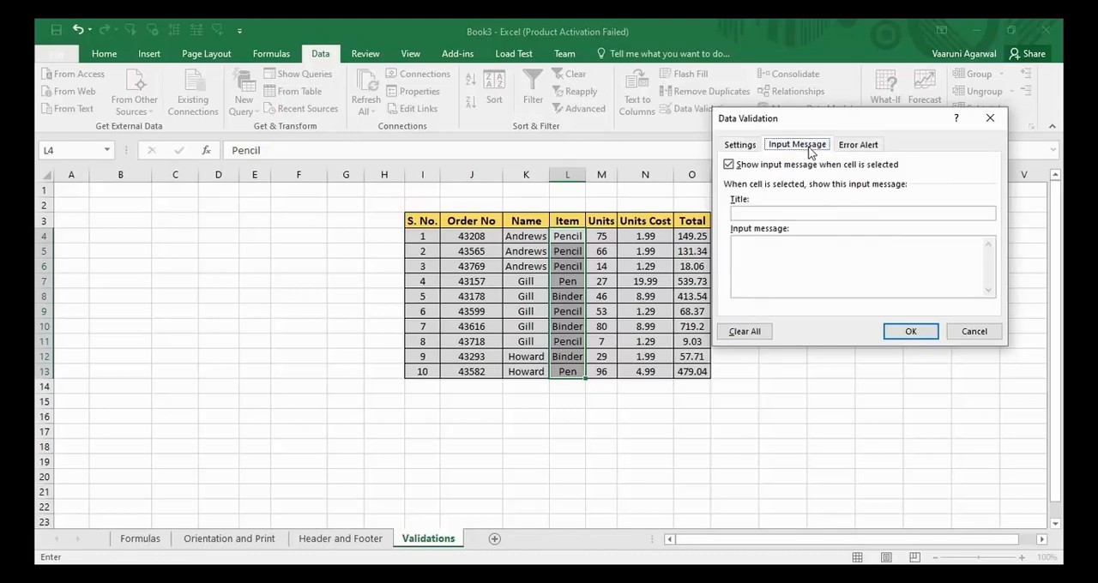
{"action": "left_click", "coordinate": [768, 211]}
{"action": "type", "text": "Attention"}
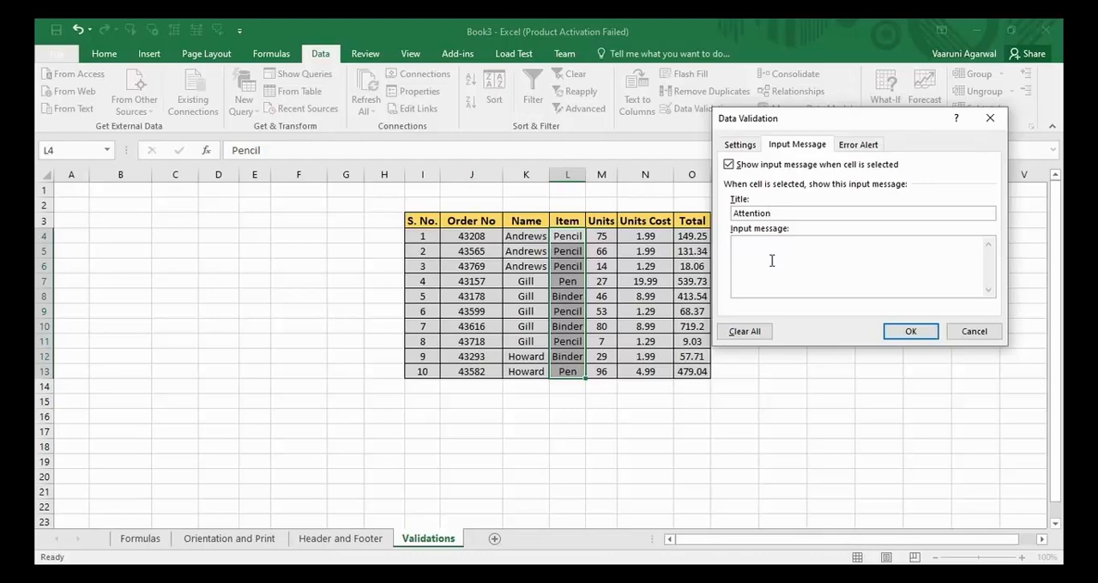
{"action": "type", "text": "Max Lebn"}
- Write "Max Length 14" as the input message of the Item validation rule
{"action": "key", "text": "BackSpace"}
{"action": "key", "text": "BackSpace"}
{"action": "type", "text": "ngth 1"}
- Add a Stop-style error alert titled "Stop" with the message "Please read the rules" and apply the Item validation rule
{"action": "left_click", "coordinate": [859, 146]}
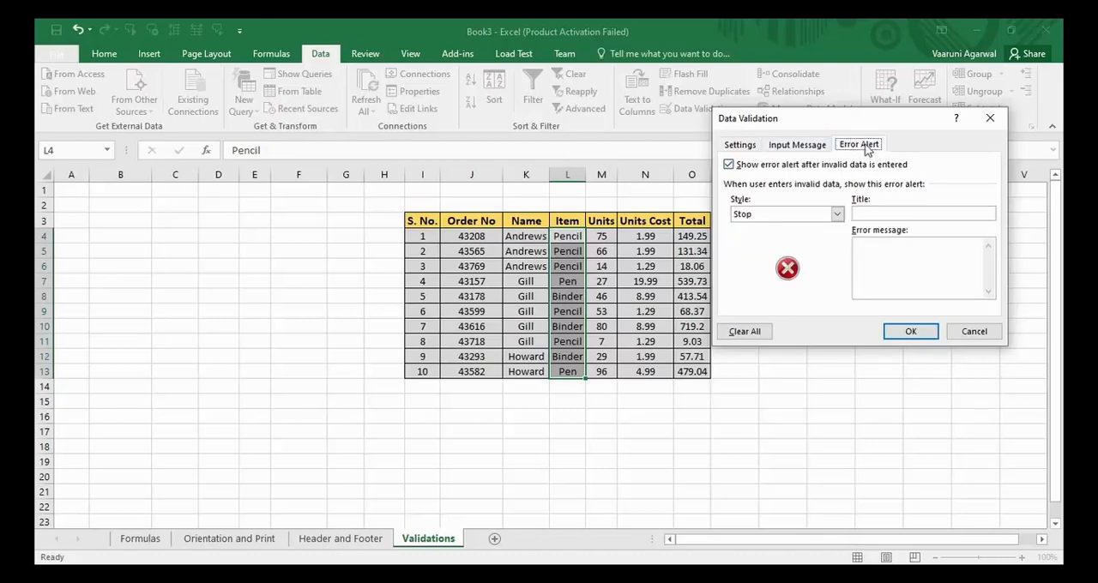
{"action": "left_click", "coordinate": [837, 215]}
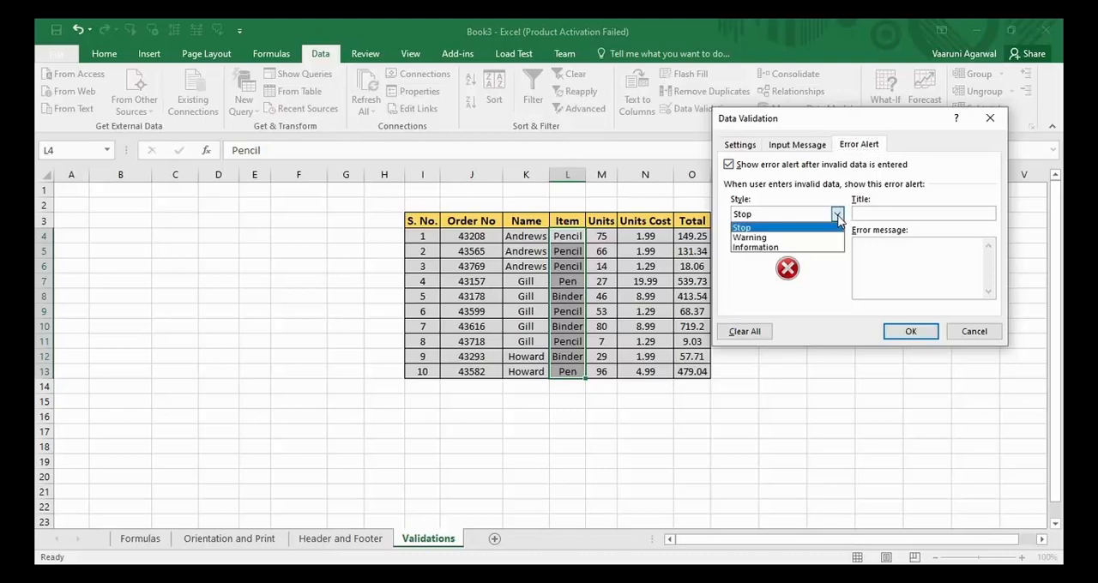
{"action": "left_click", "coordinate": [743, 228]}
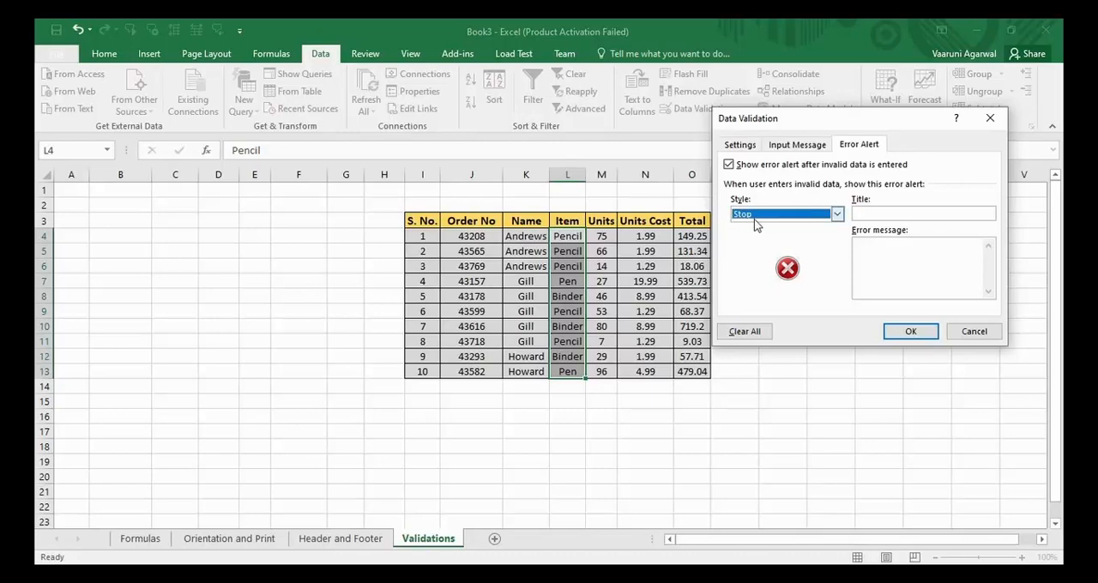
{"action": "left_click", "coordinate": [895, 213]}
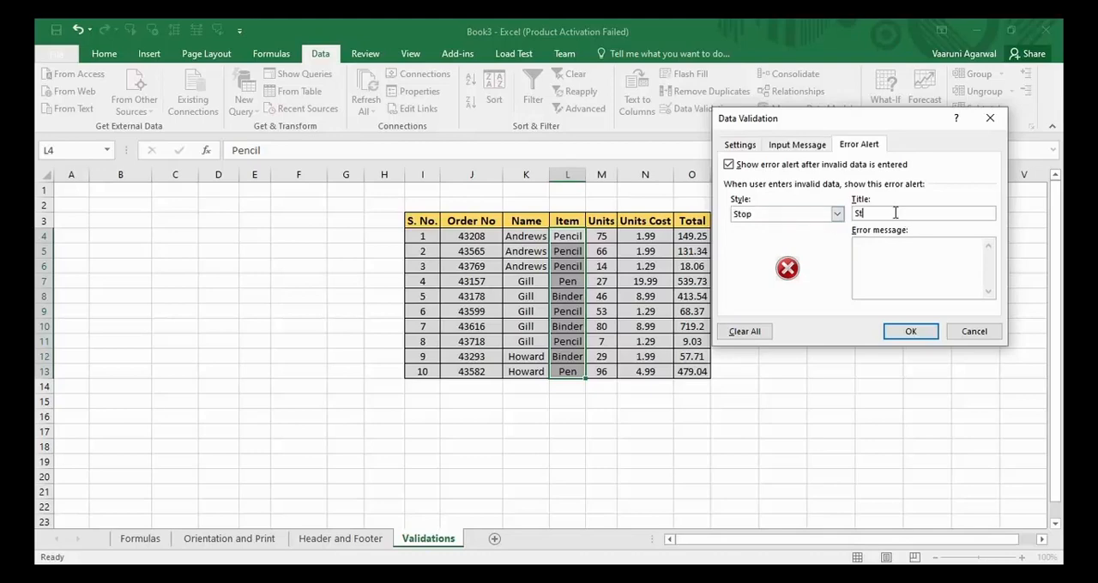
{"action": "type", "text": "Stop"}
{"action": "type", "text": "the "}
{"action": "type", "text": "rules"}
{"action": "left_click", "coordinate": [922, 332]}
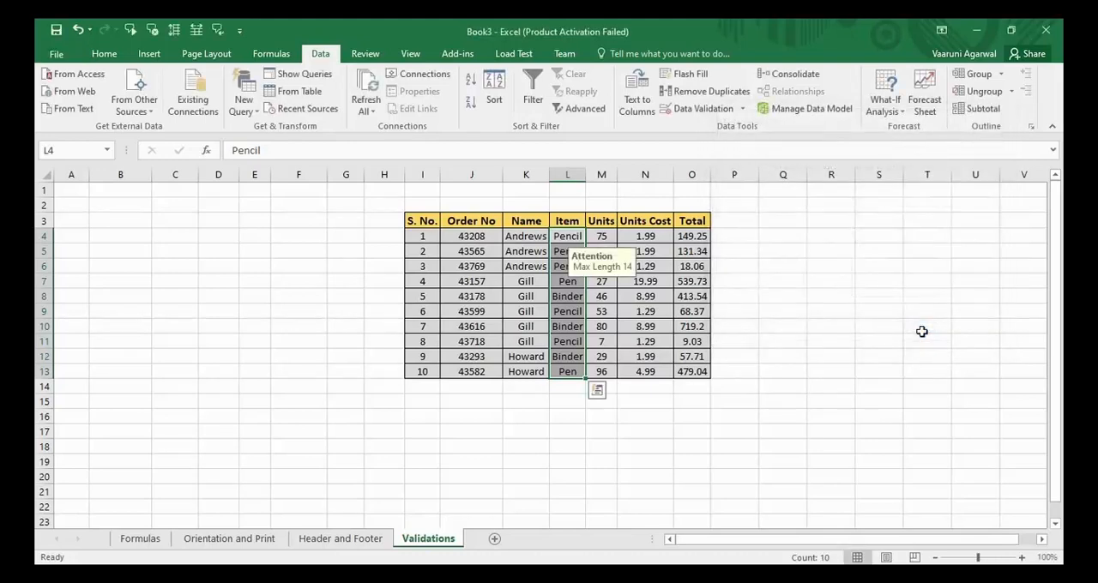
- Select Item cells L8, L7 and L11 in turn to view the validation input message
{"action": "left_click", "coordinate": [570, 294]}
{"action": "left_click", "coordinate": [571, 280]}
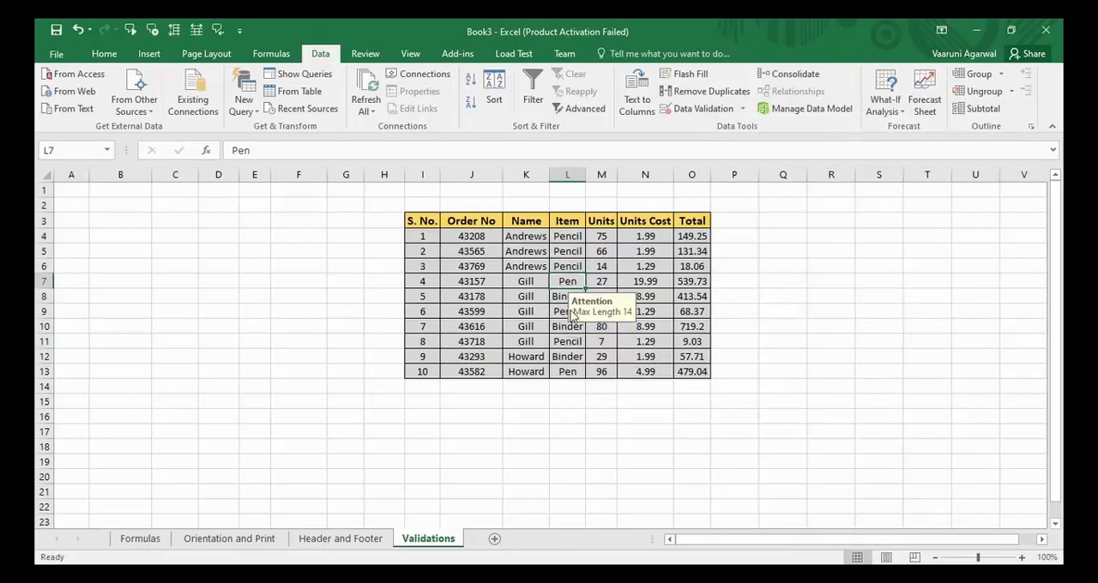
{"action": "left_click", "coordinate": [563, 342]}
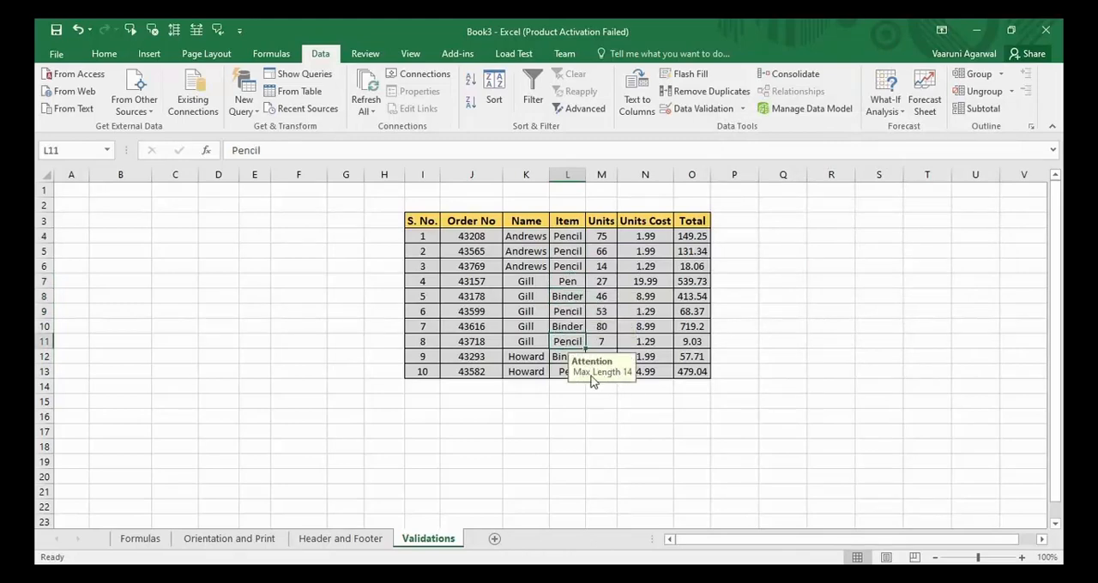
- Try to replace the item in L11 with an overlong text, "i" followed by a long run of "o" characters
{"action": "double_click", "coordinate": [579, 342]}
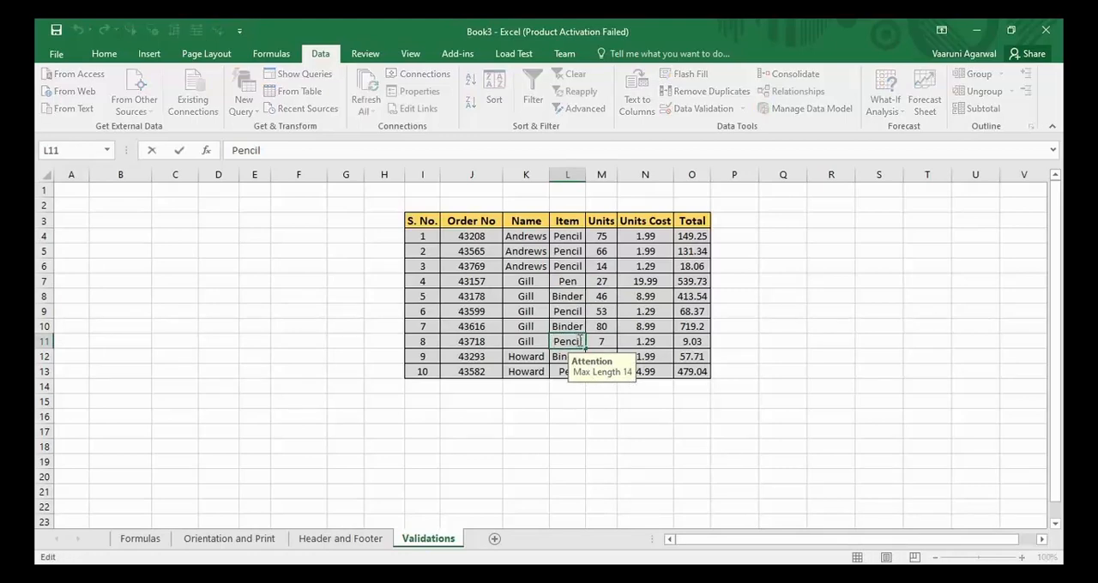
{"action": "left_click_drag", "start_coordinate": [579, 341], "coordinate": [554, 342]}
{"action": "key", "text": "BackSpace"}
{"action": "type", "text": "iooooooooooooooooooooooooooooooooooo"}
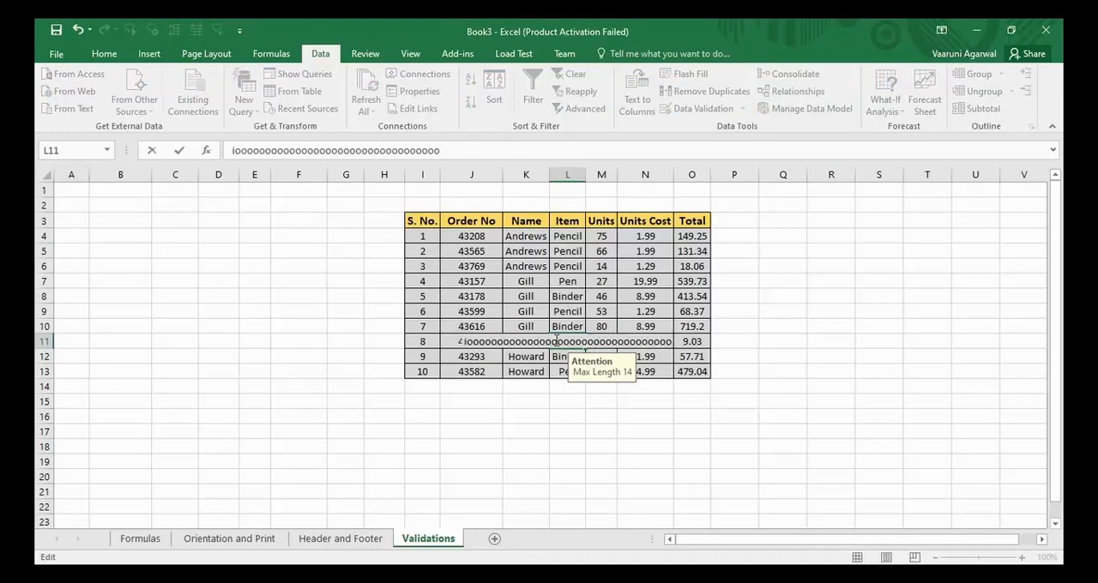
{"action": "key", "text": "Return"}
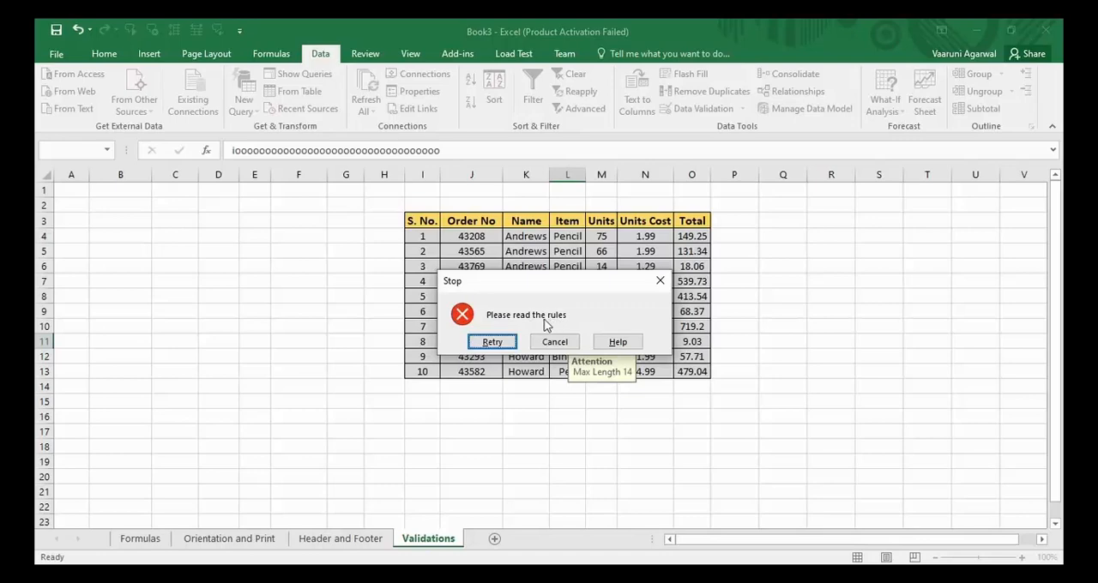
- Retry the entry in L11 and replace the overlong text with "Pen"
{"action": "left_click", "coordinate": [493, 342]}
{"action": "key", "text": "BackSpace"}
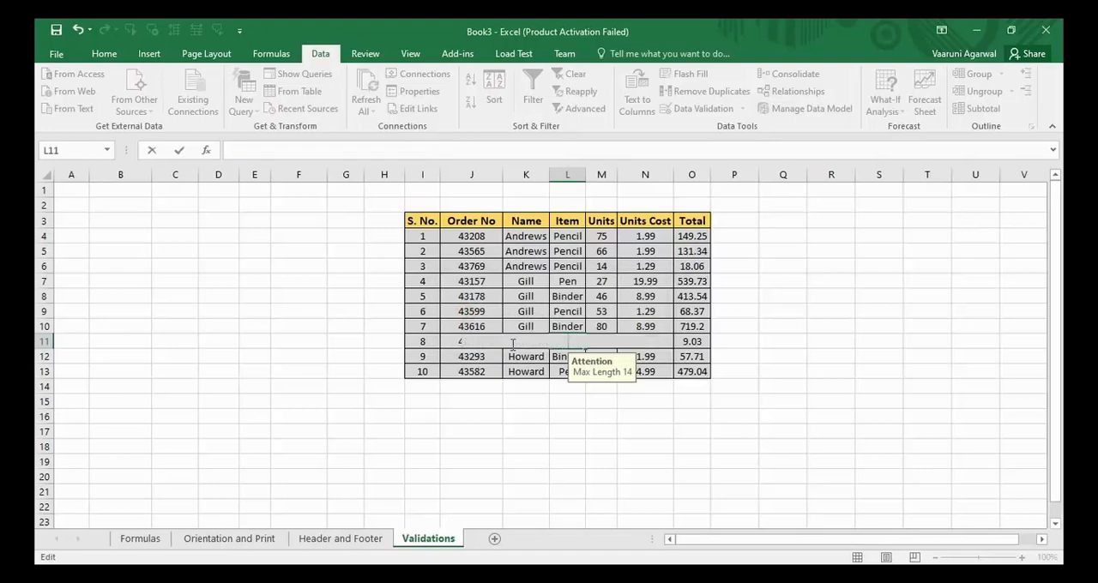
{"action": "type", "text": "Pen"}
{"action": "key", "text": "BackSpace"}
{"action": "key", "text": "BackSpace"}
{"action": "type", "text": "en"}
{"action": "key", "text": "Return"}
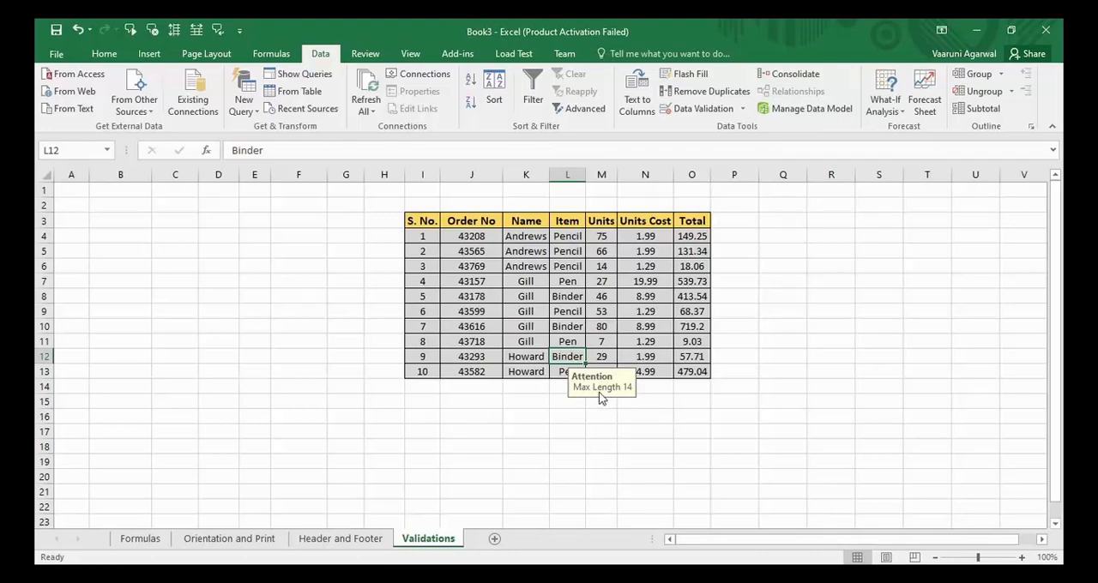
- Turn off both the input message and the error alert in the validation rule of Item cells L4:L13
{"action": "left_click", "coordinate": [607, 369]}
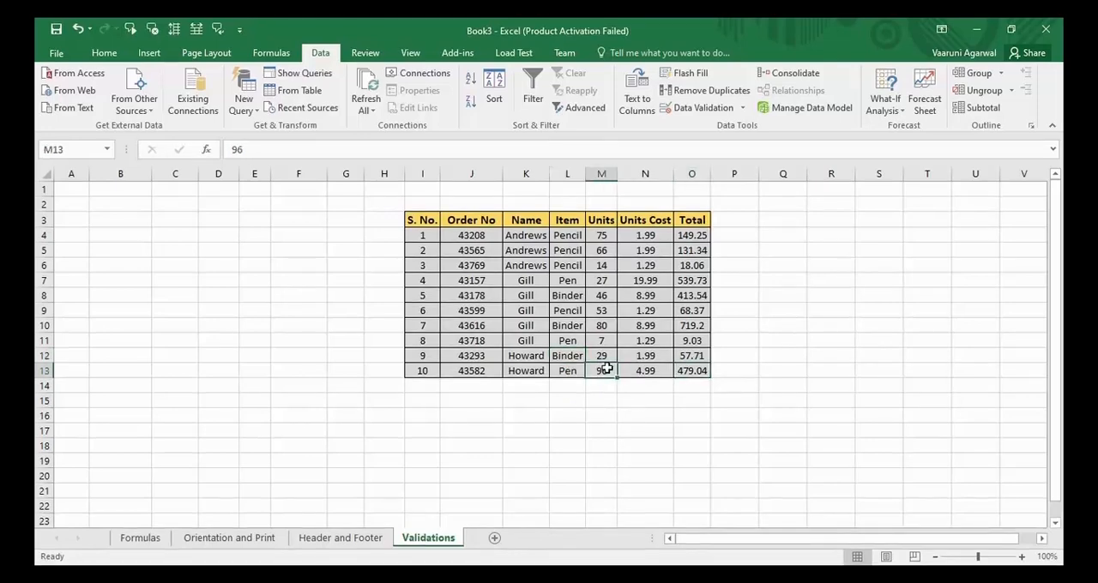
{"action": "left_click", "coordinate": [576, 355]}
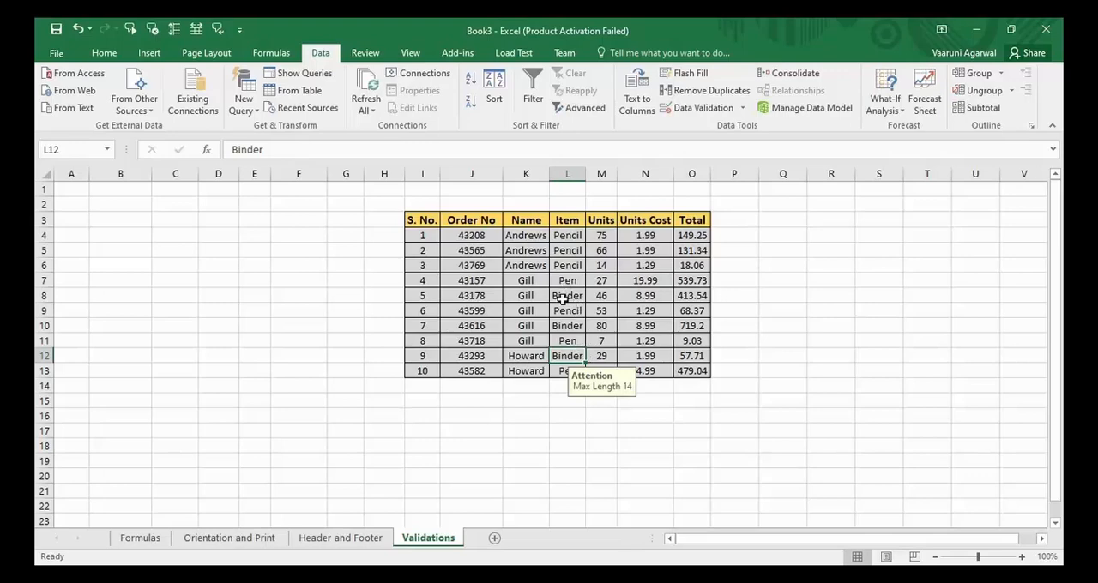
{"action": "left_click_drag", "start_coordinate": [571, 234], "coordinate": [569, 371]}
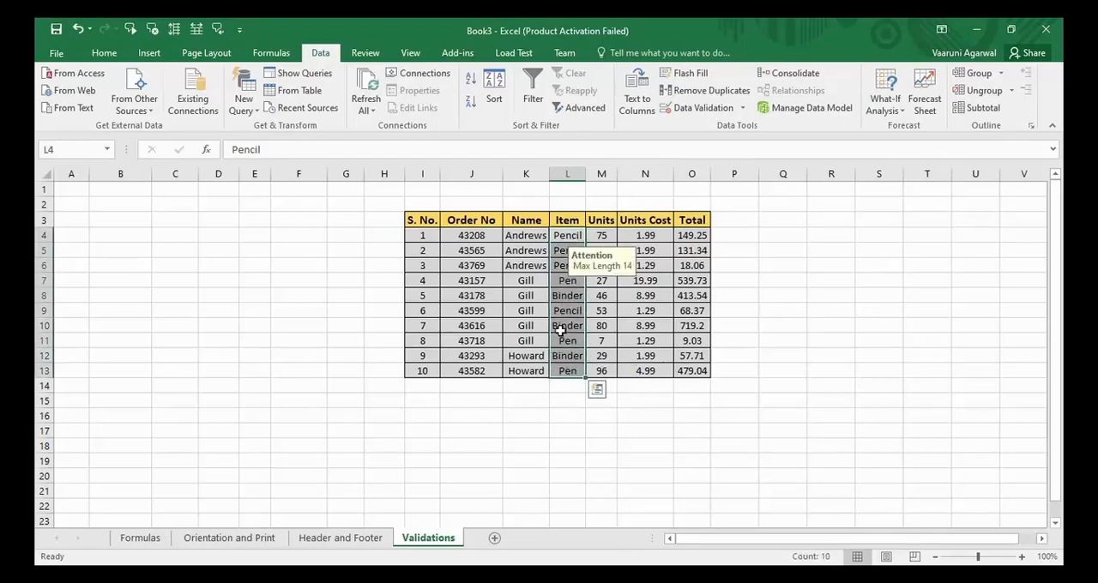
{"action": "left_click", "coordinate": [686, 109]}
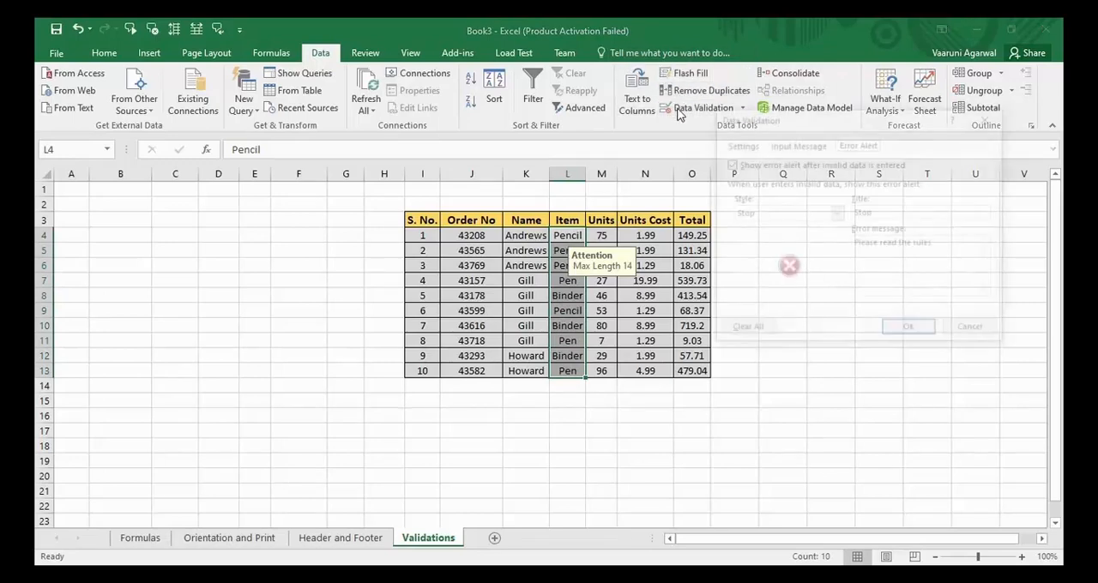
{"action": "left_click", "coordinate": [780, 147]}
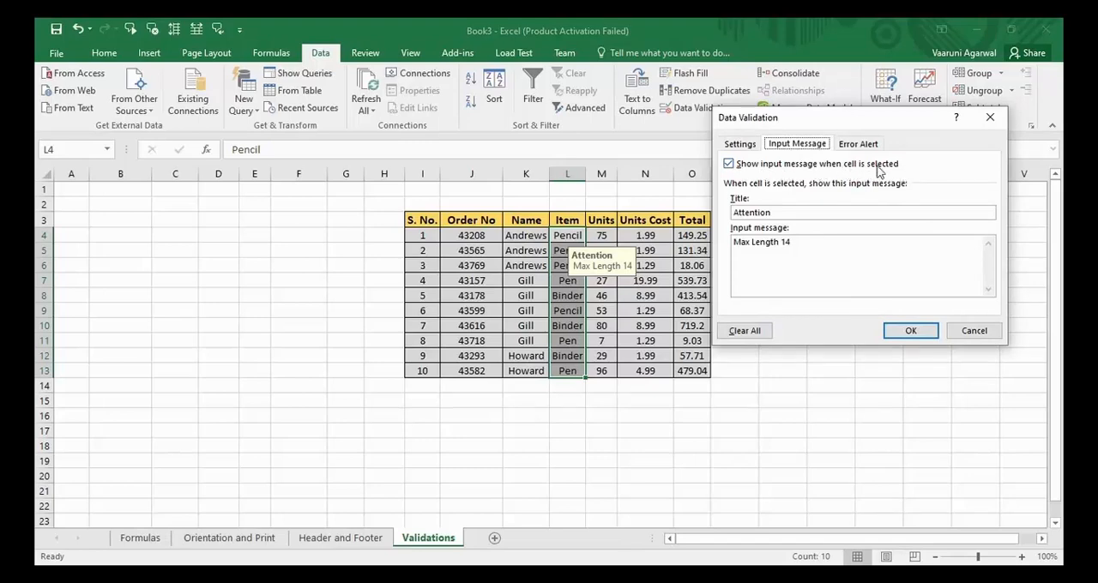
{"action": "left_click", "coordinate": [728, 164]}
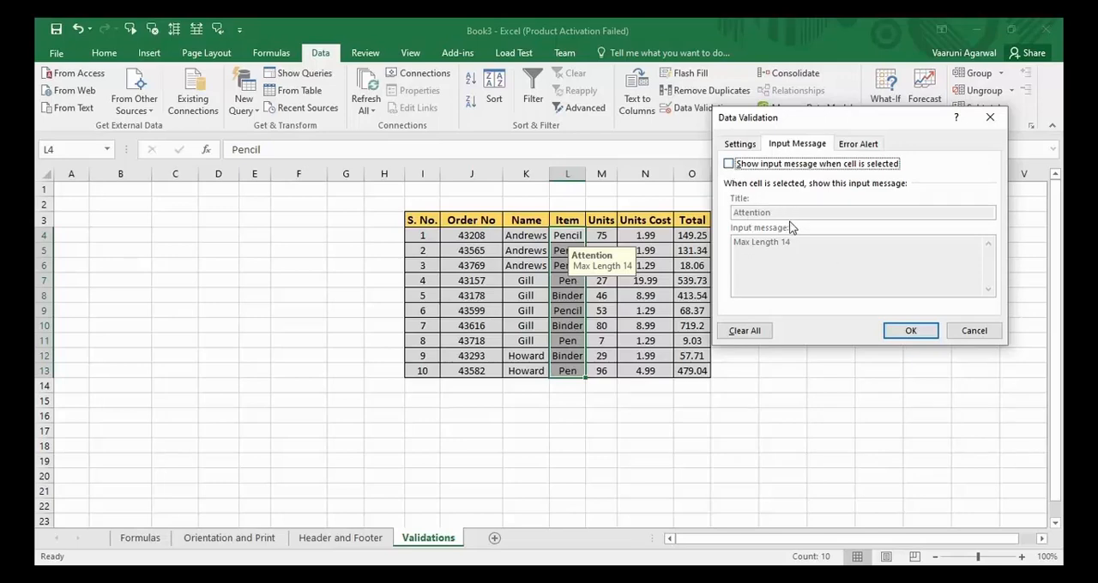
{"action": "left_click", "coordinate": [859, 144]}
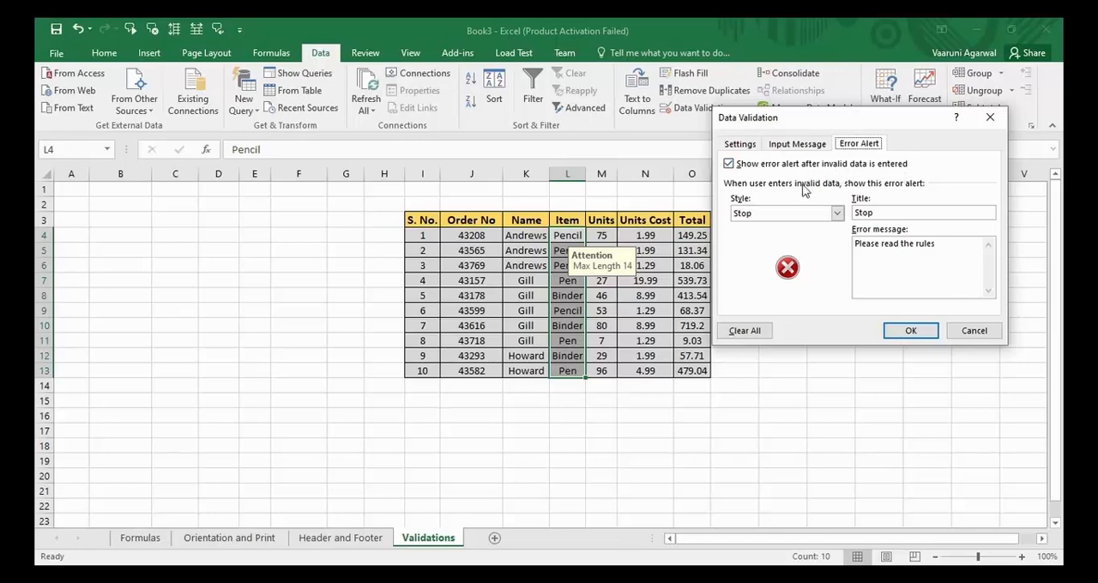
{"action": "left_click", "coordinate": [730, 164]}
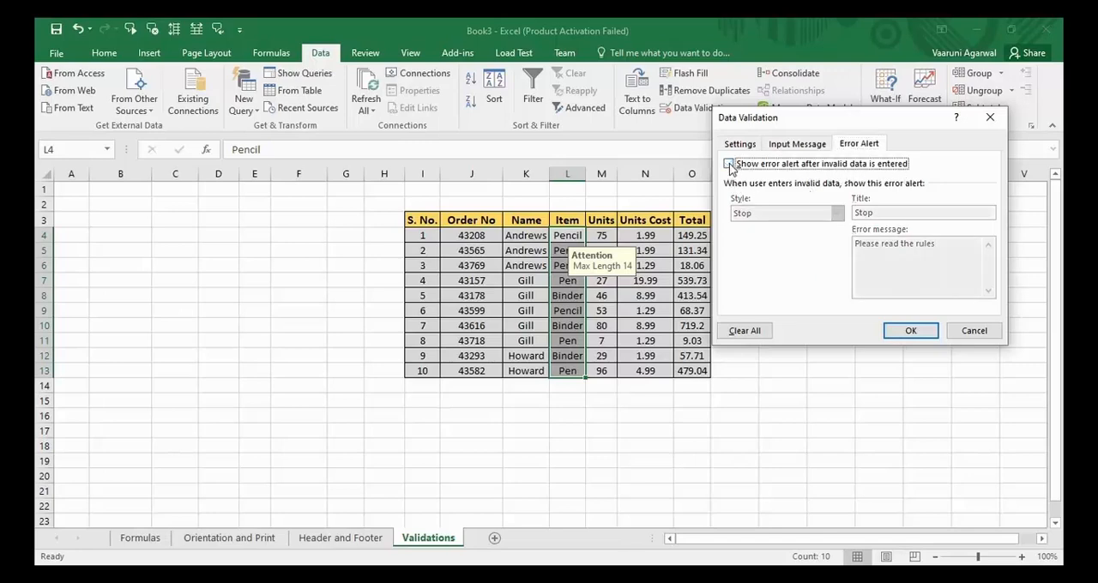
{"action": "left_click", "coordinate": [899, 333]}
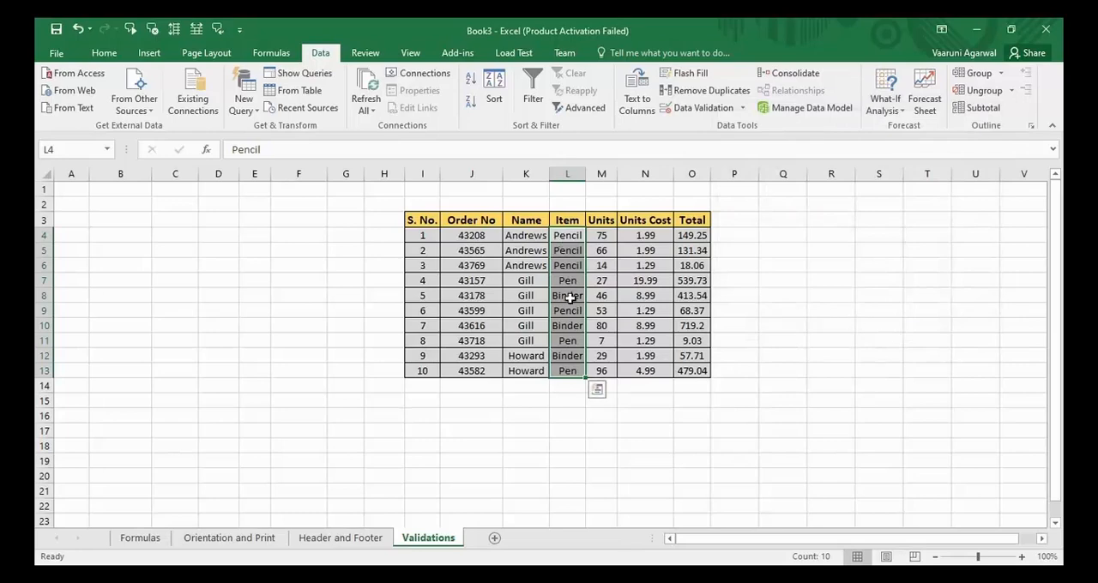
- Select individual Item cells between L6 and L12 to check whether the input message still appears
{"action": "left_click", "coordinate": [573, 355]}
{"action": "left_click", "coordinate": [573, 339]}
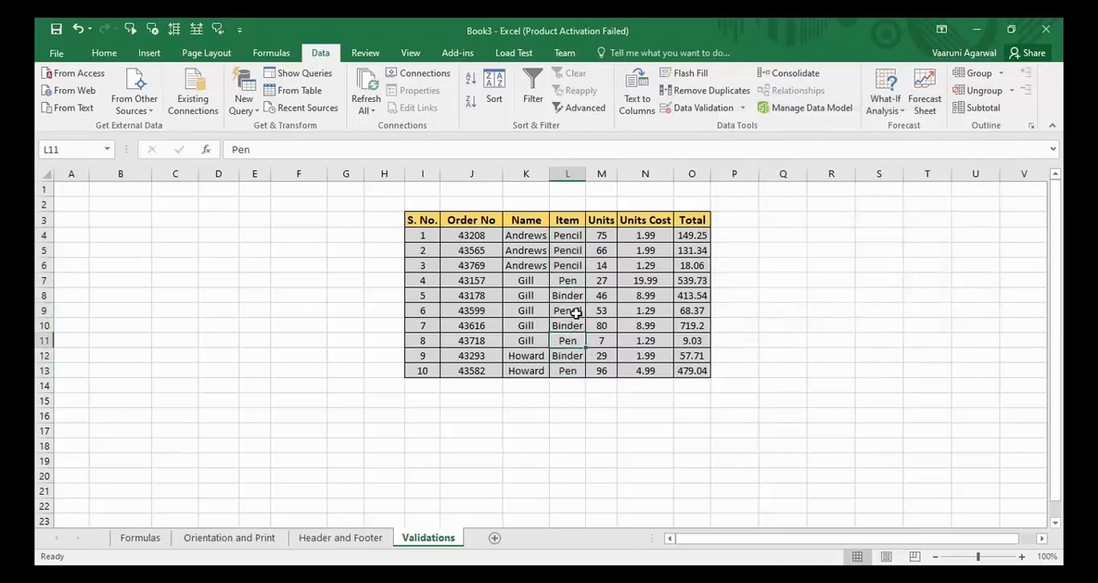
{"action": "left_click", "coordinate": [571, 312]}
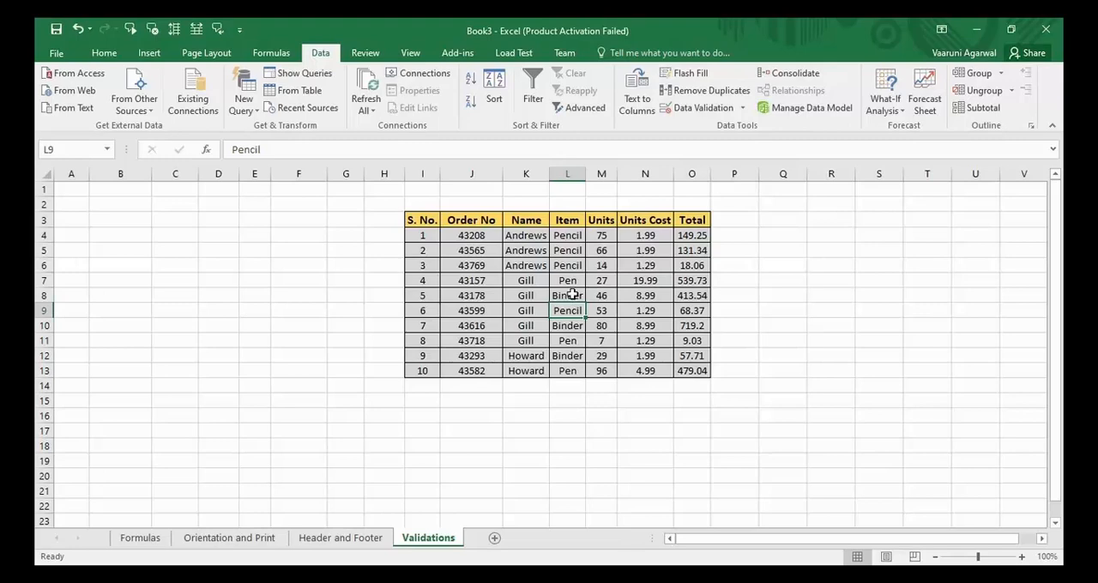
{"action": "left_click", "coordinate": [572, 296]}
{"action": "left_click", "coordinate": [573, 281]}
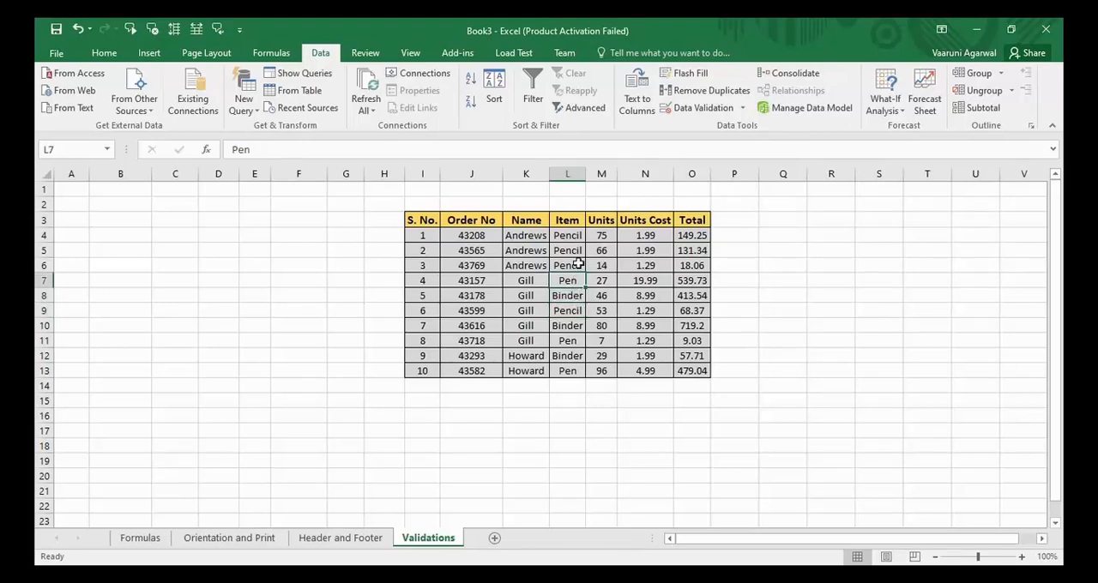
{"action": "left_click", "coordinate": [573, 266]}
{"action": "left_click", "coordinate": [573, 295]}
{"action": "left_click", "coordinate": [573, 326]}
{"action": "left_click", "coordinate": [573, 355]}
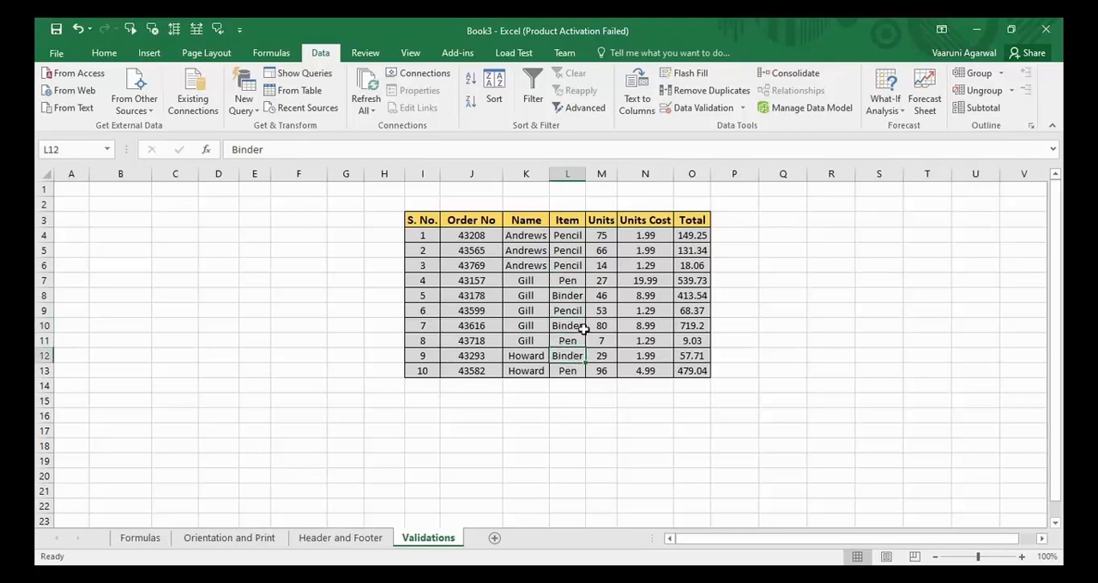
- Turn the error alert back on in the validation rule of cell L11
{"action": "left_click", "coordinate": [571, 341]}
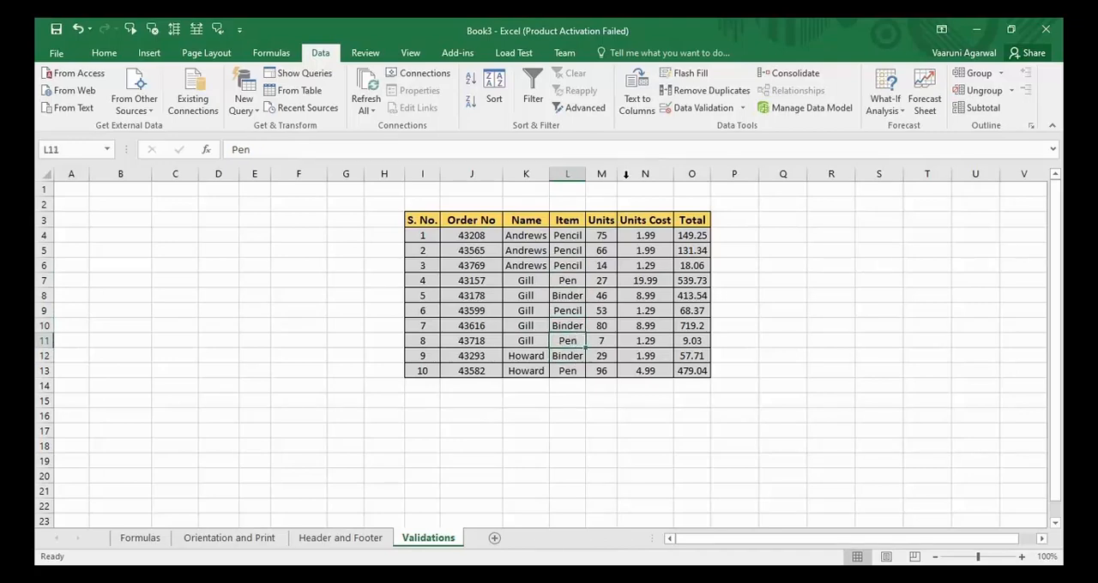
{"action": "left_click", "coordinate": [703, 109]}
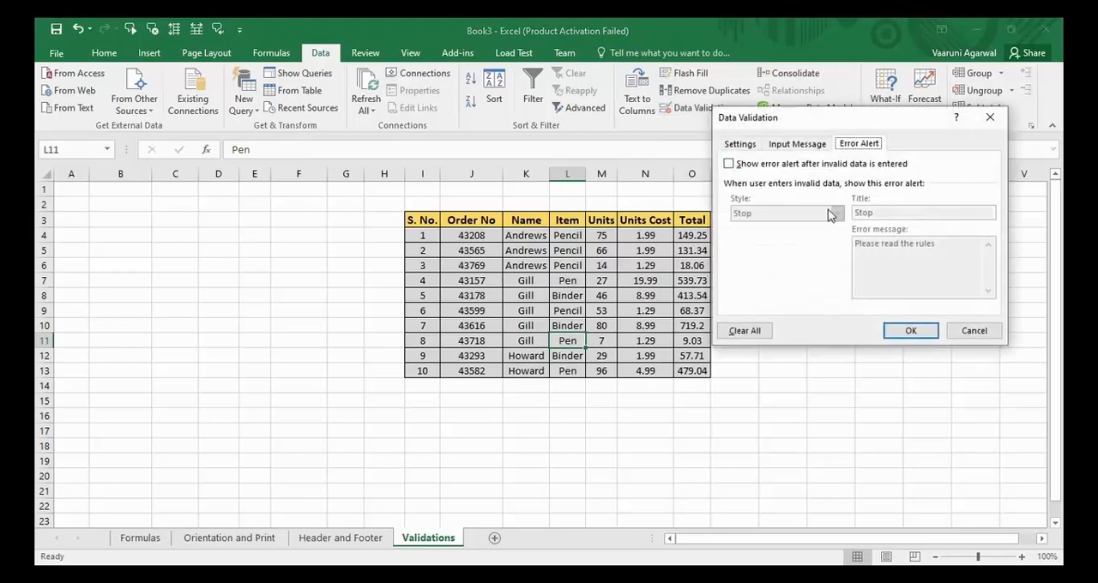
{"action": "left_click", "coordinate": [729, 164]}
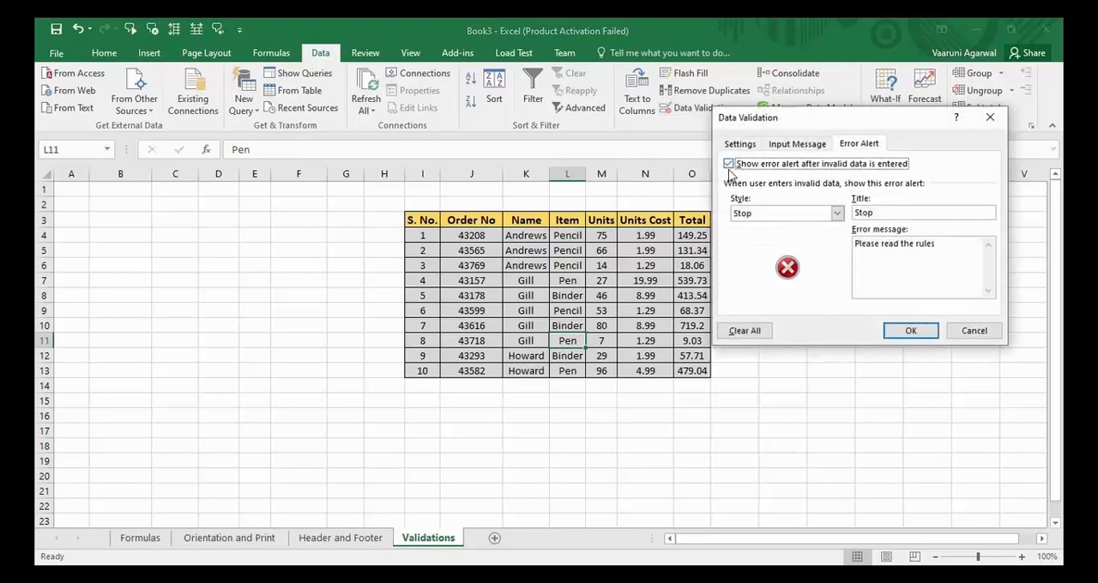
{"action": "left_click", "coordinate": [916, 333]}
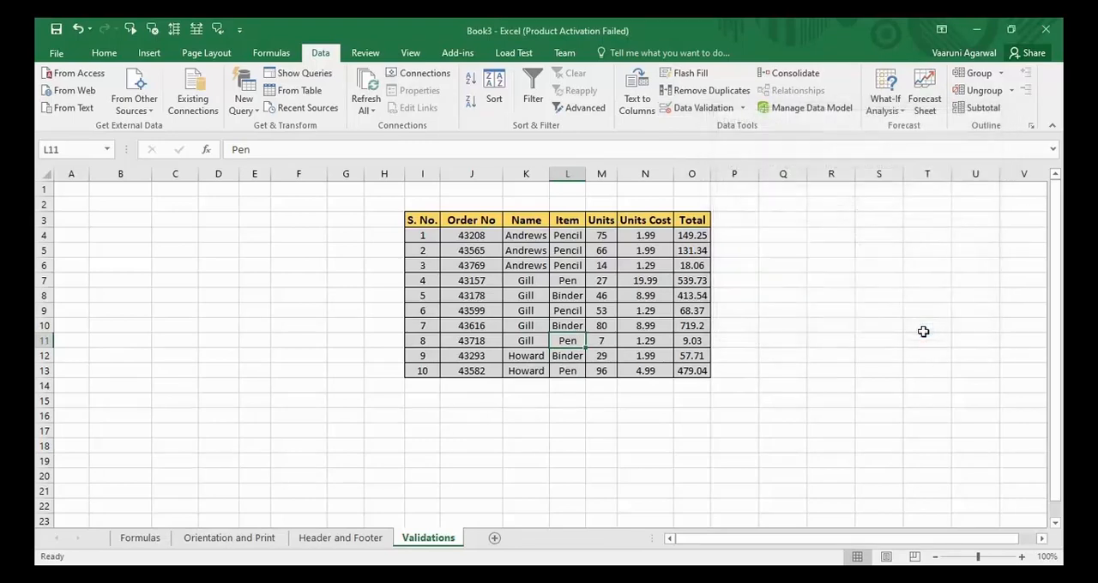
- Try to extend the item in L11 beyond the allowed length by appending "98i" and a long run of "o" characters
{"action": "double_click", "coordinate": [570, 341]}
{"action": "type", "text": "9"}
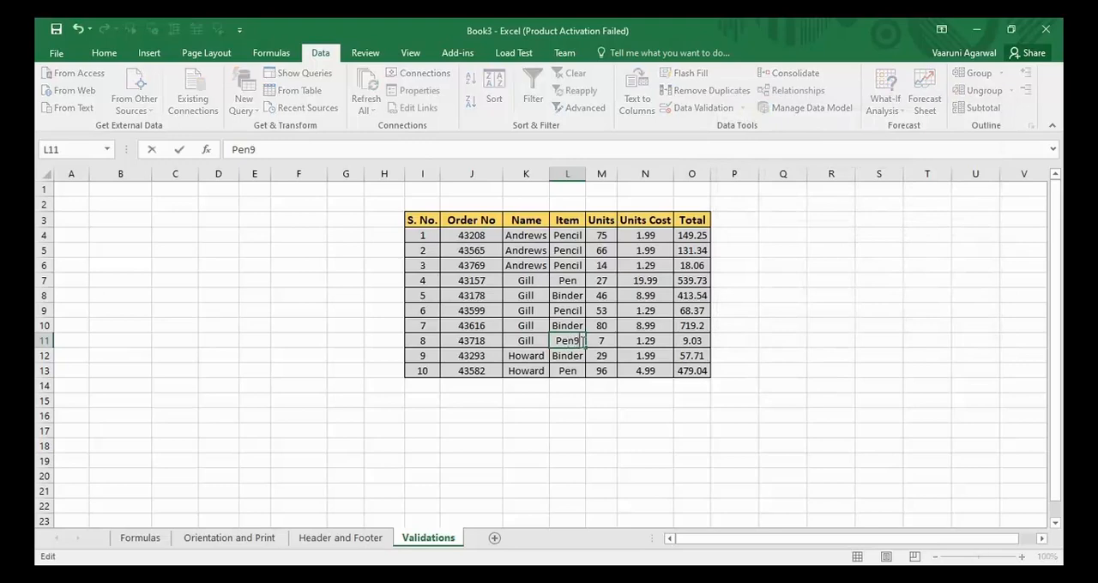
{"action": "type", "text": "8ioooooooooooooooooooooooooooooooooooooooo"}
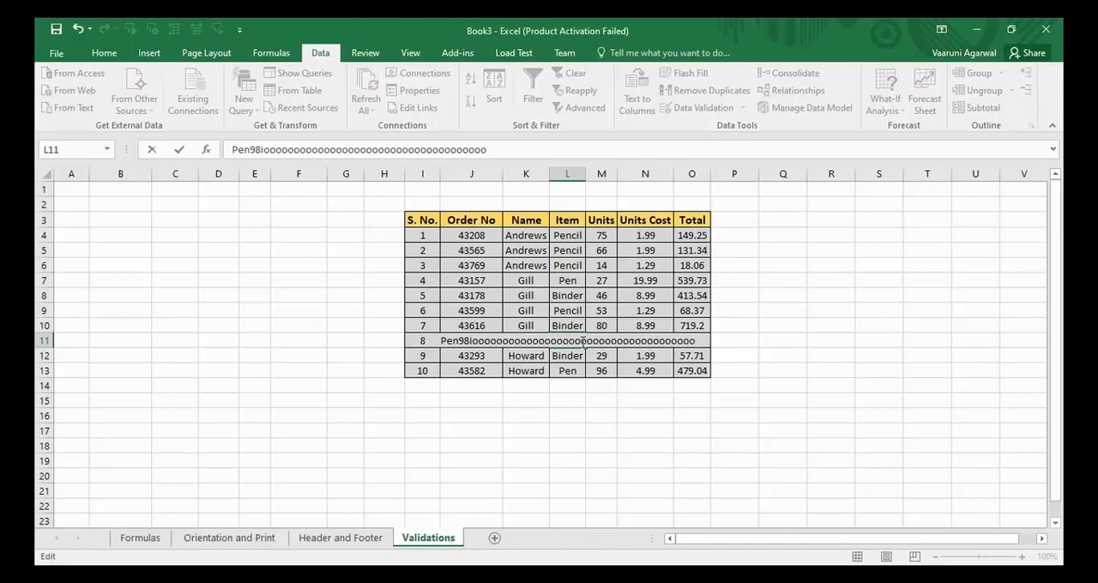
{"action": "key", "text": "Return"}
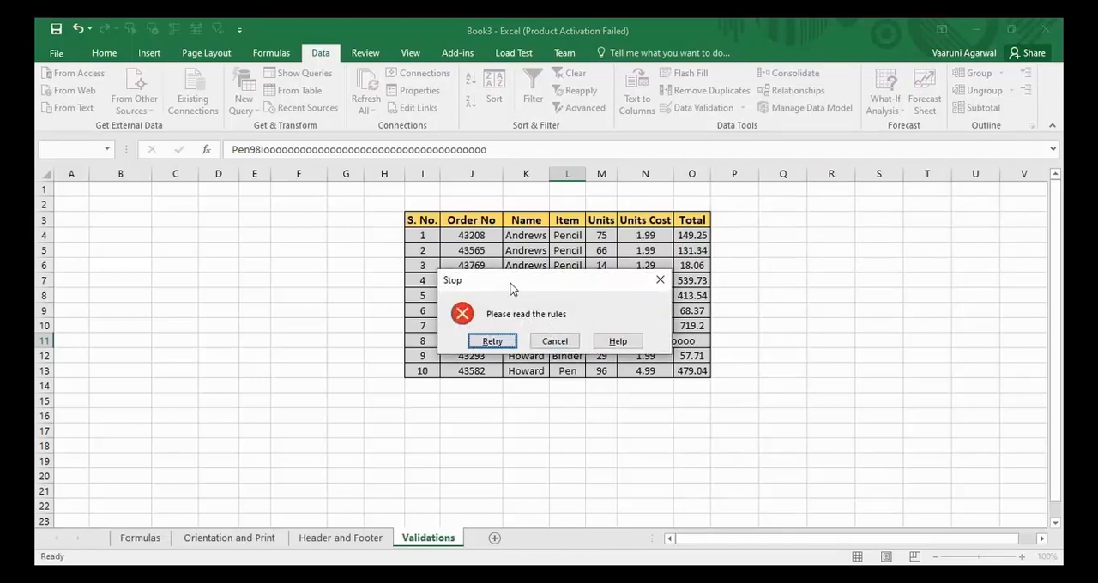
{"action": "left_click_drag", "start_coordinate": [512, 289], "coordinate": [662, 302]}
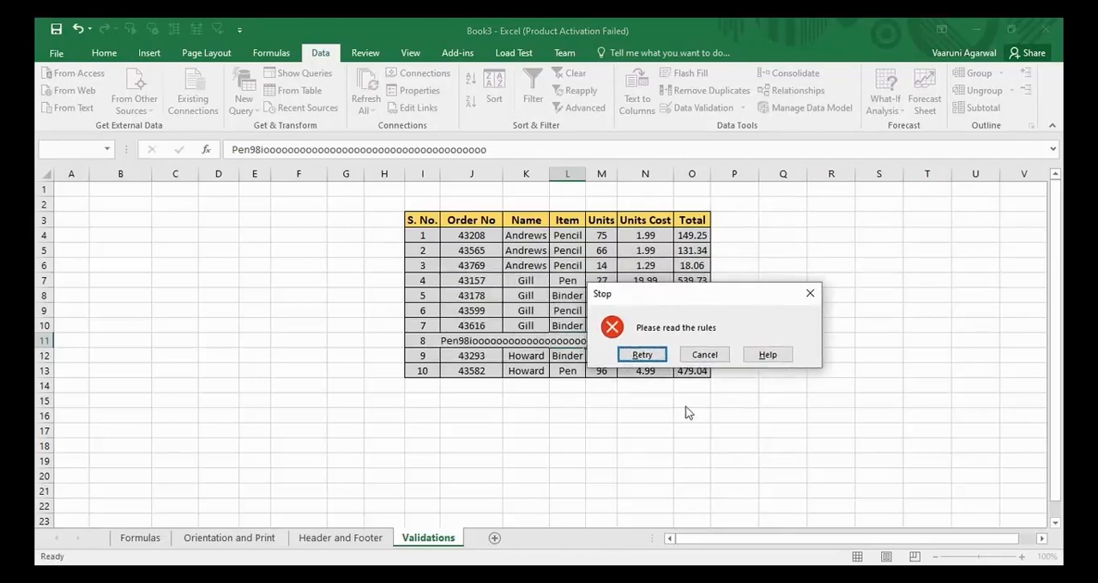
- Retry the L11 entry, clear the overlong text and enter "Pen" again
{"action": "left_click", "coordinate": [642, 355]}
{"action": "key", "text": "BackSpace"}
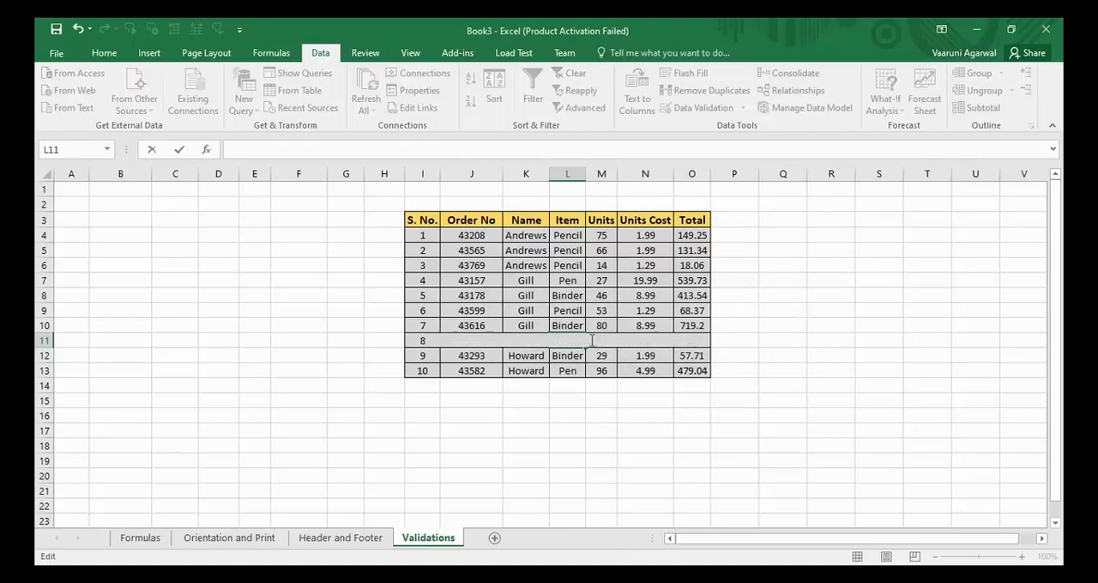
{"action": "type", "text": "Pen"}
{"action": "key", "text": "Return"}
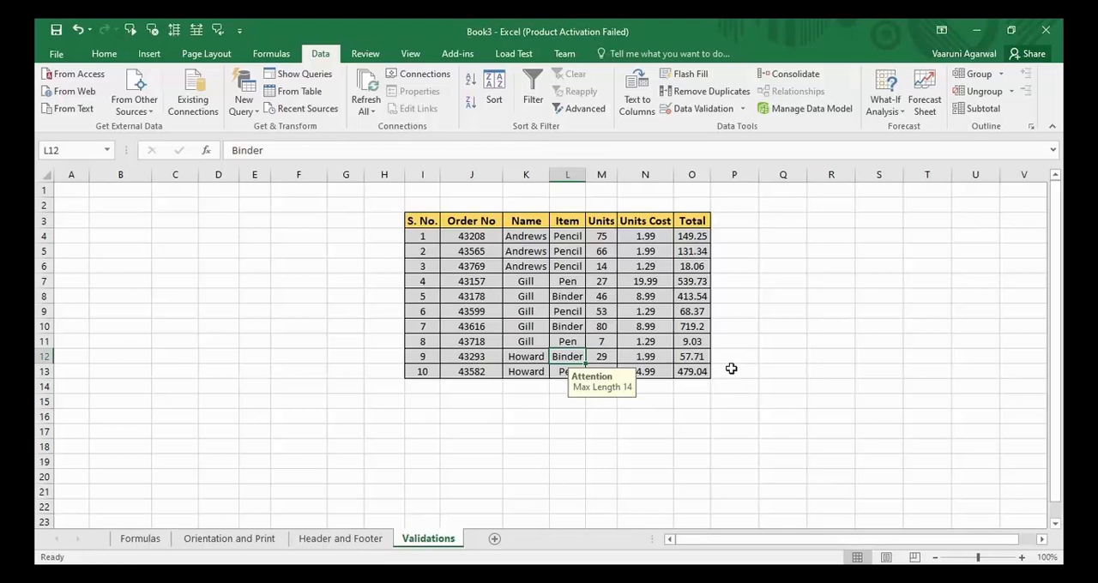
{"action": "left_click", "coordinate": [701, 371]}
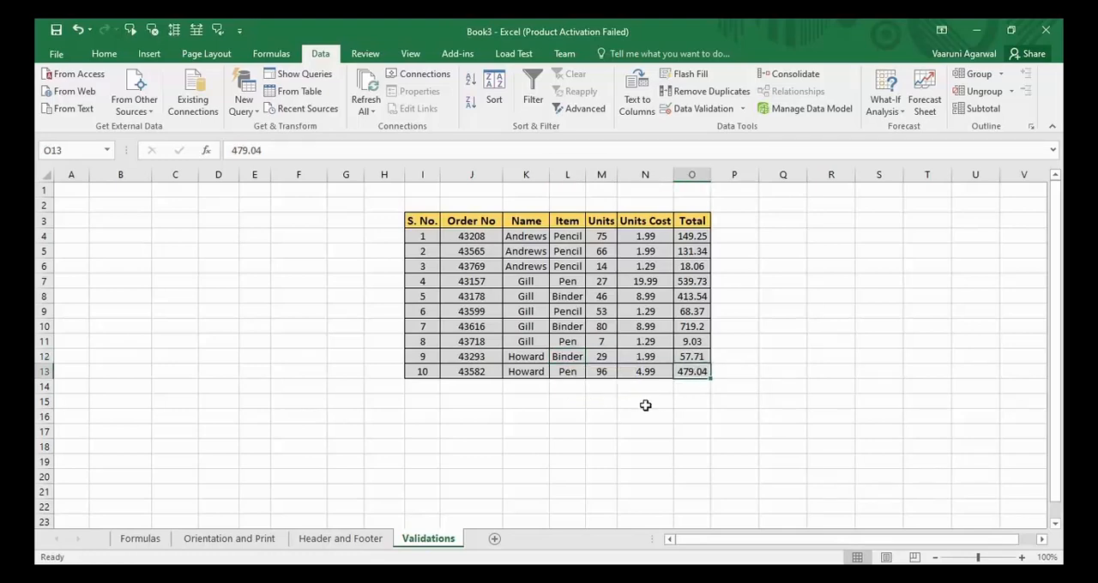